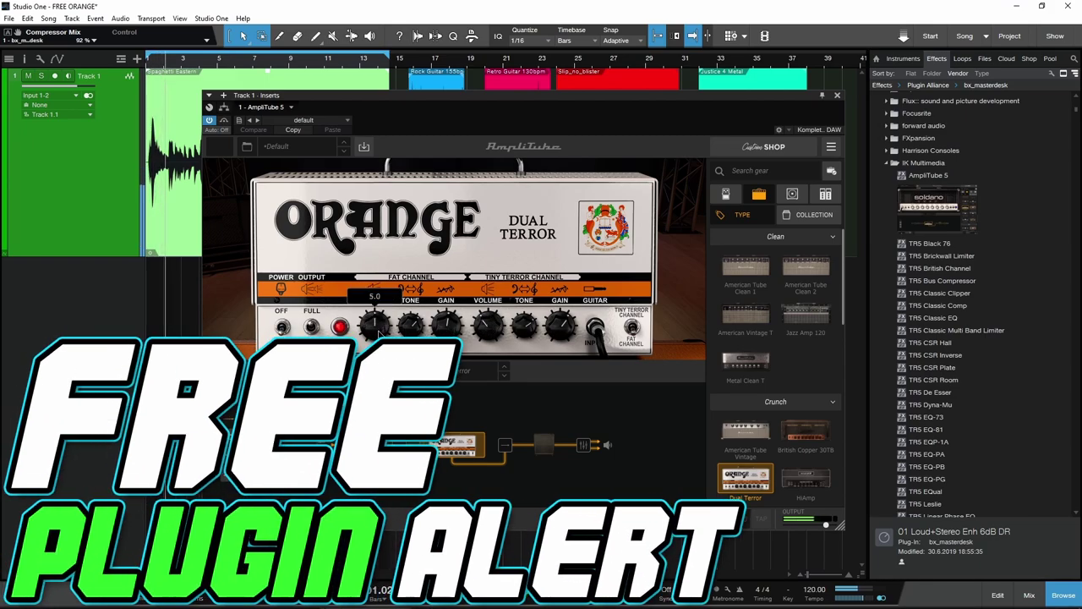
Turn down the Dual Terror's Fat Channel volume and lower the AmpliTube window to reveal the clips
{"action": "scroll", "coordinate": [377, 332], "scroll_direction": "down", "scroll_amount": 5}
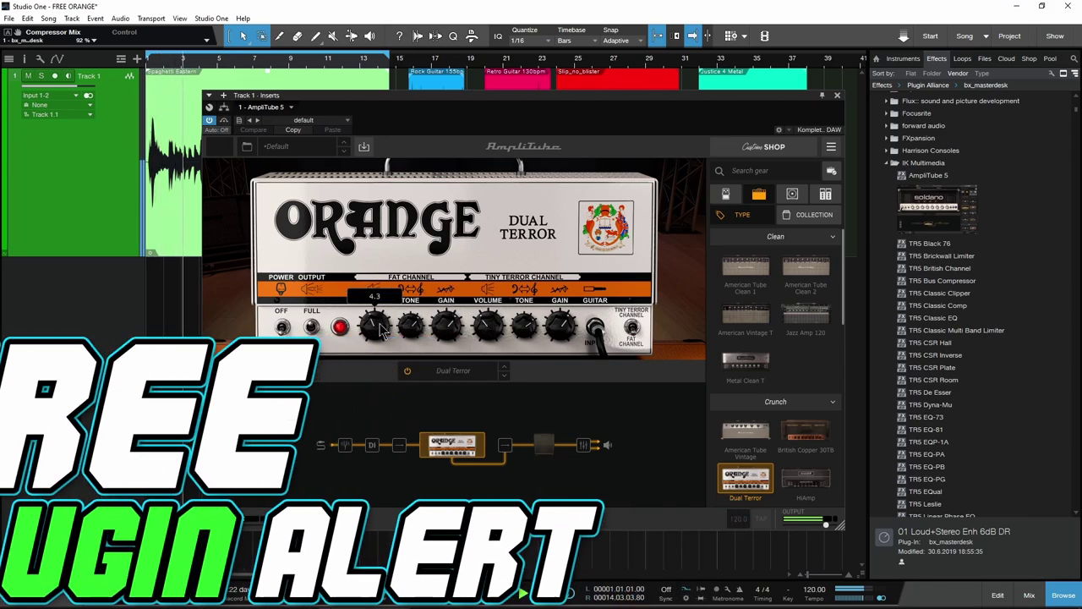
{"action": "scroll", "coordinate": [379, 330], "scroll_direction": "up", "scroll_amount": 5}
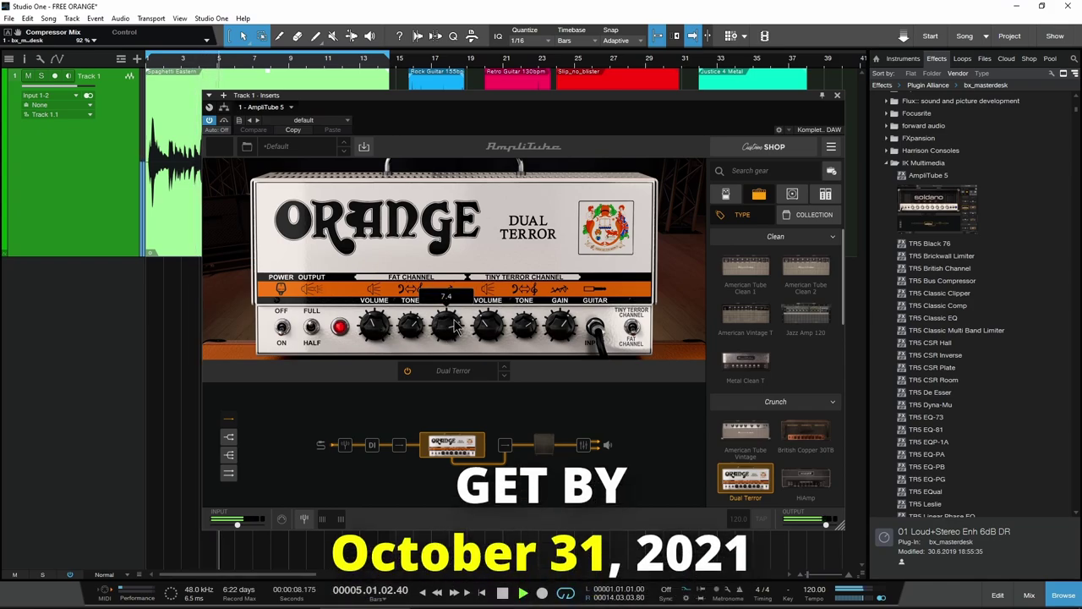
{"action": "mouse_move", "coordinate": [411, 326]}
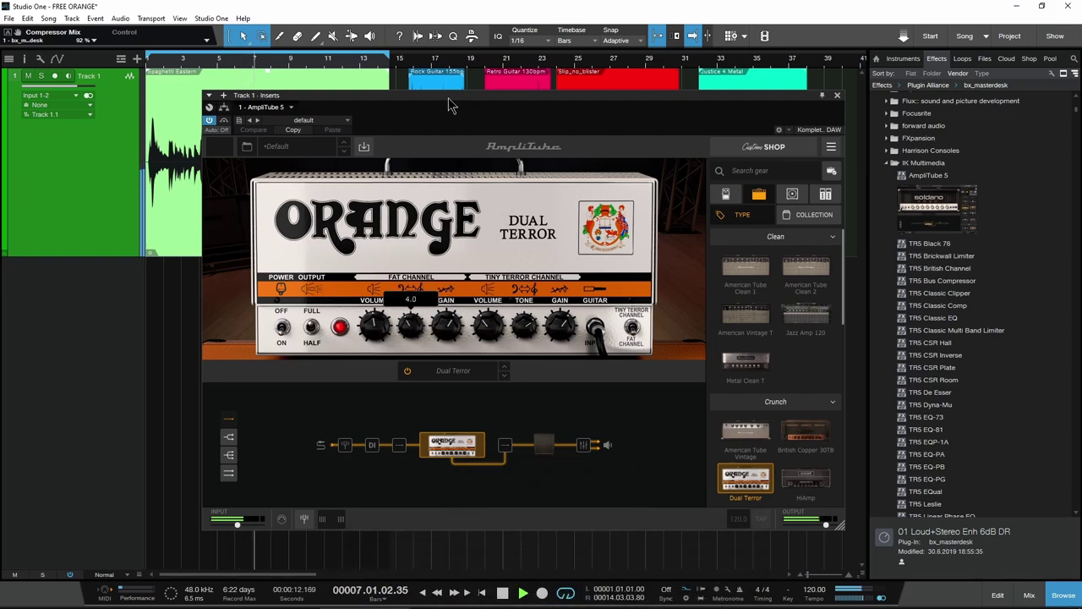
{"action": "left_click_drag", "start_coordinate": [451, 96], "coordinate": [438, 197]}
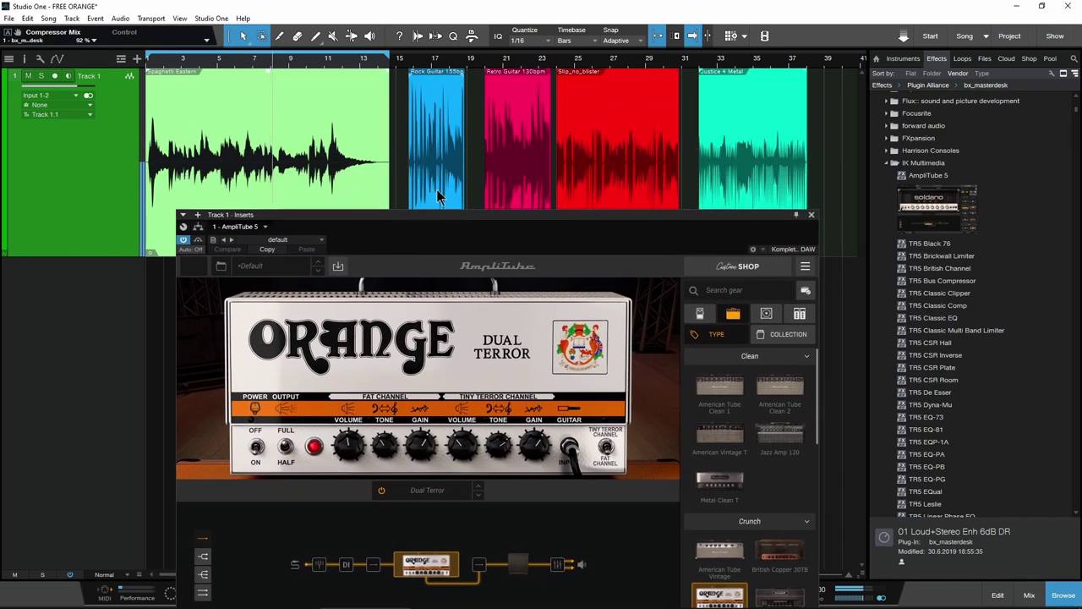
Audition the blue Rock Guitar clip through the Dual Terror amp, then stop at the loop start
{"action": "left_click", "coordinate": [438, 197]}
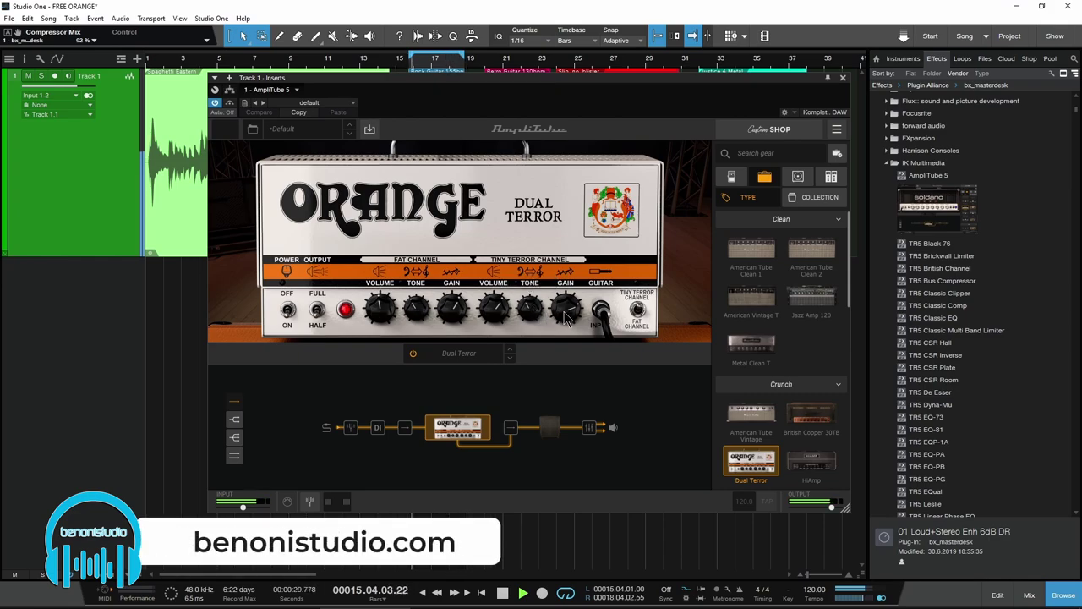
{"action": "key", "text": "space"}
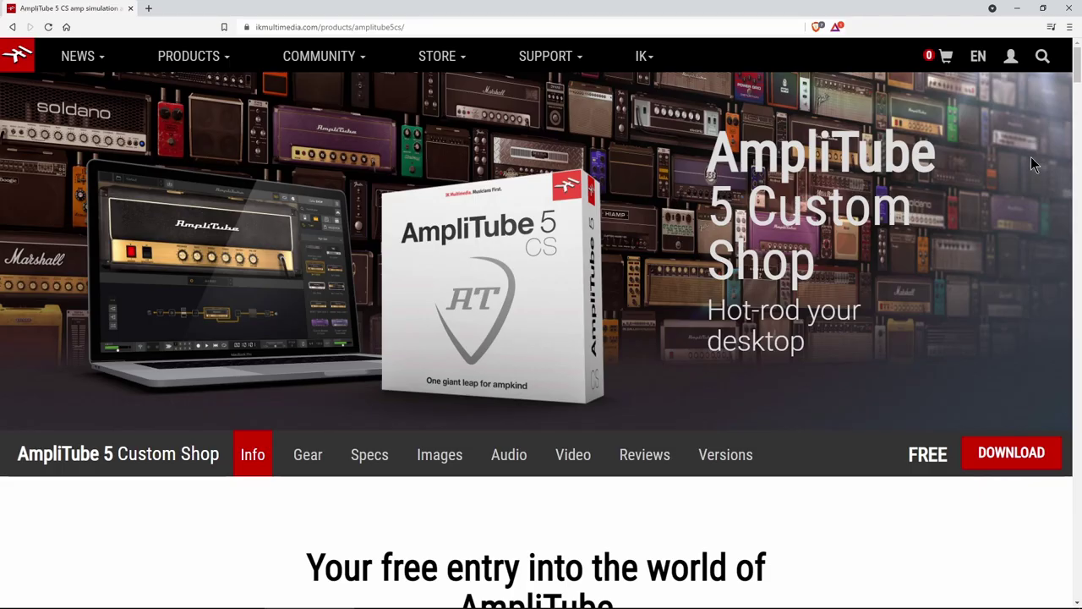
{"action": "scroll", "coordinate": [1032, 163], "scroll_direction": "down", "scroll_amount": 1}
{"action": "scroll", "coordinate": [1032, 164], "scroll_direction": "down", "scroll_amount": 1}
{"action": "scroll", "coordinate": [1031, 163], "scroll_direction": "down", "scroll_amount": 2}
{"action": "scroll", "coordinate": [1031, 163], "scroll_direction": "down", "scroll_amount": 1}
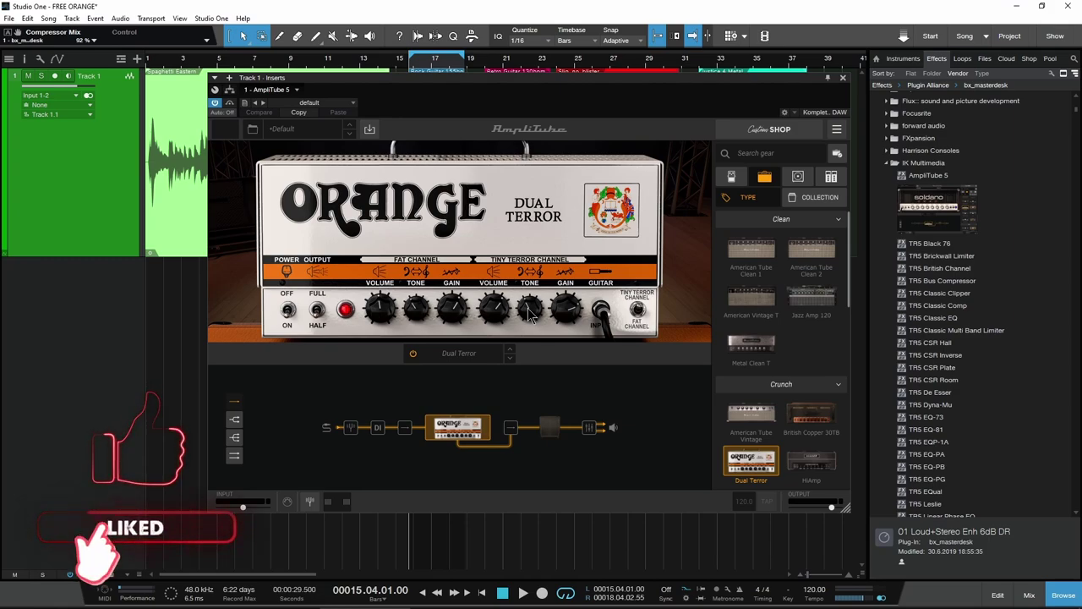
Show the speaker cabinet and move the Condenser 87 mic lower in front of it
{"action": "left_click", "coordinate": [549, 427]}
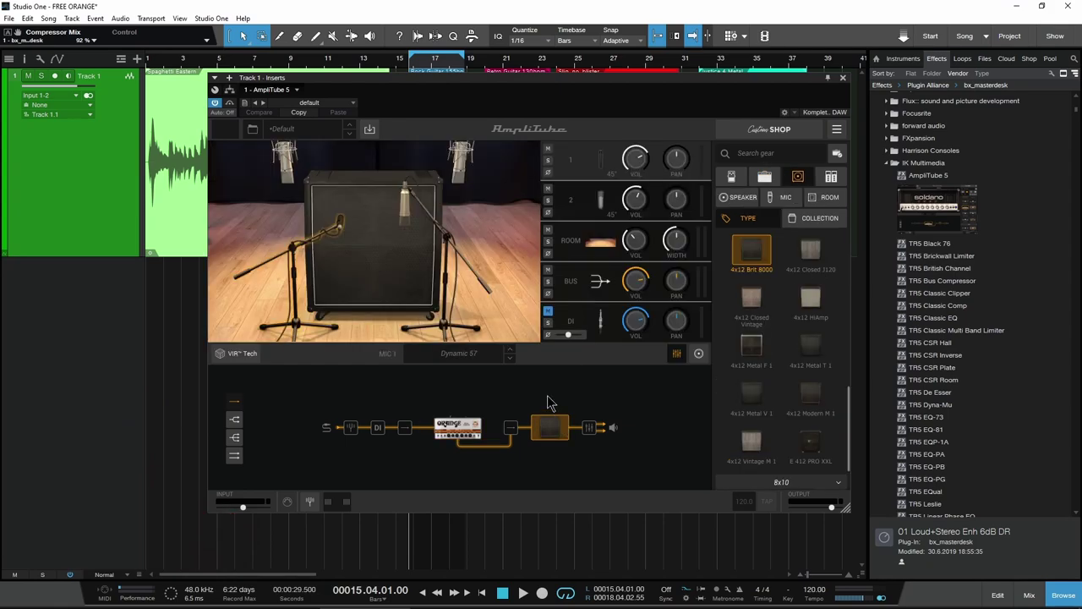
{"action": "mouse_move", "coordinate": [404, 203]}
{"action": "left_mouse_down"}
{"action": "mouse_move", "coordinate": [407, 311]}
{"action": "mouse_move", "coordinate": [411, 214]}
{"action": "left_mouse_up"}
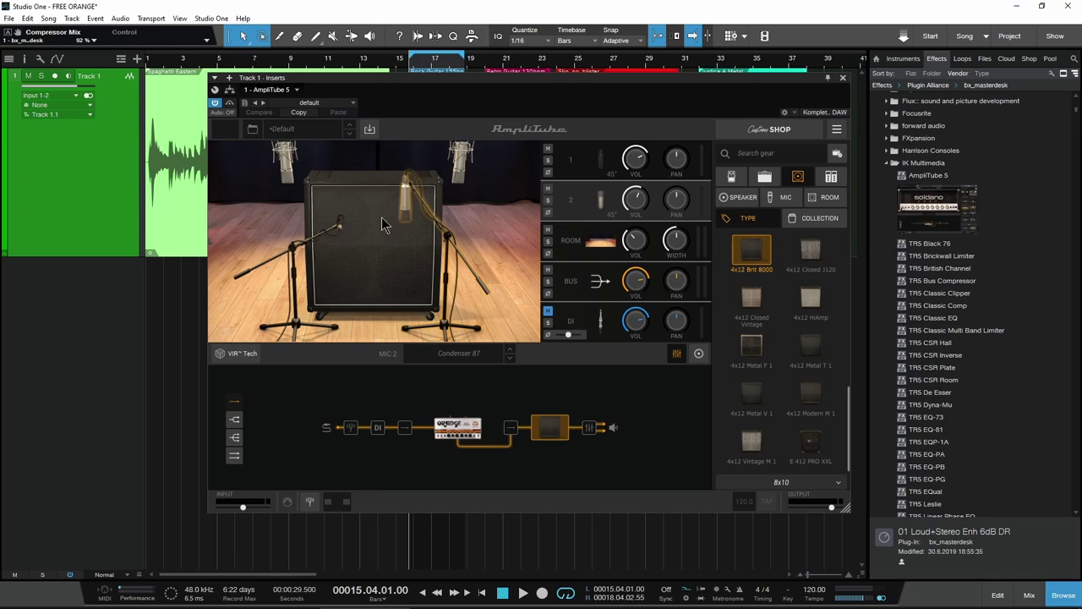
{"action": "left_click_drag", "start_coordinate": [405, 215], "coordinate": [405, 222]}
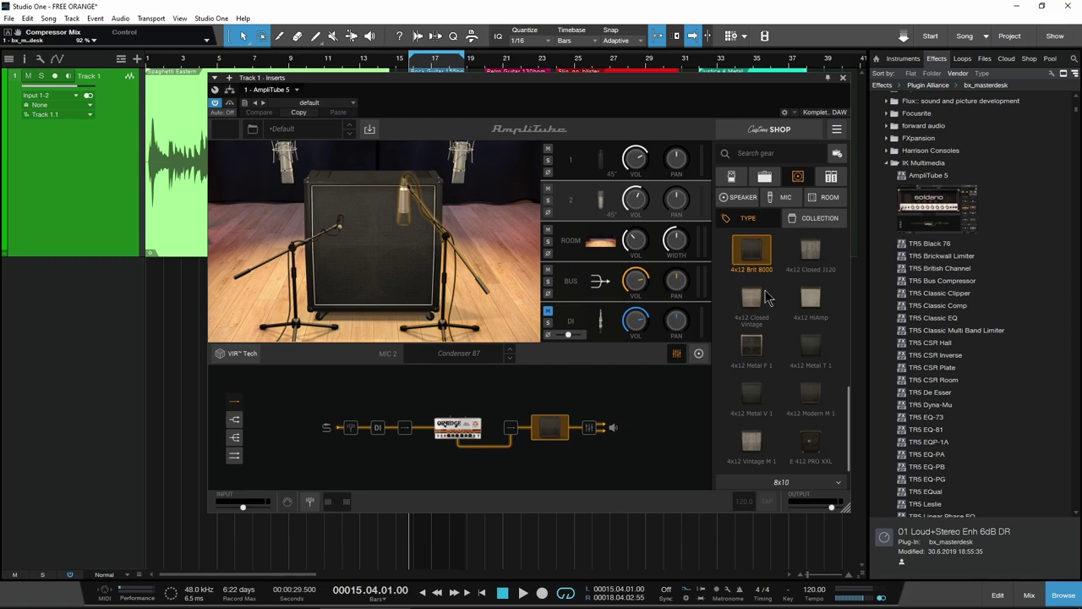
{"action": "scroll", "coordinate": [779, 298], "scroll_direction": "up", "scroll_amount": 15}
{"action": "scroll", "coordinate": [765, 321], "scroll_direction": "down", "scroll_amount": 5}
{"action": "scroll", "coordinate": [759, 325], "scroll_direction": "up", "scroll_amount": 5}
{"action": "scroll", "coordinate": [848, 329], "scroll_direction": "up", "scroll_amount": 1}
Browse the speaker cabinets listed under the gear browser's Cabinet category
{"action": "left_click", "coordinate": [901, 117]}
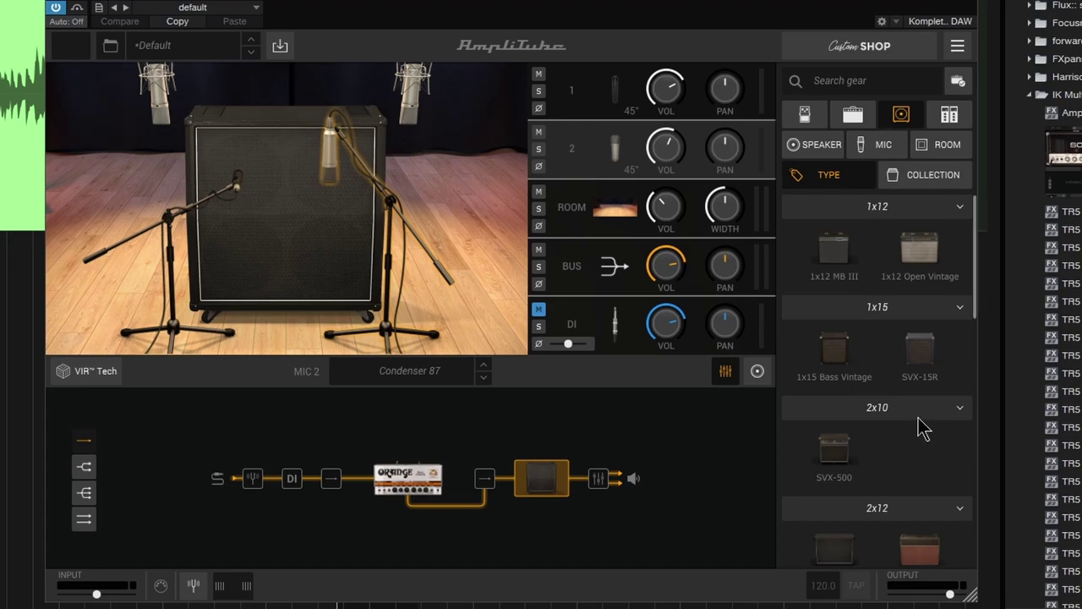
{"action": "scroll", "coordinate": [920, 429], "scroll_direction": "down", "scroll_amount": 3}
{"action": "scroll", "coordinate": [920, 422], "scroll_direction": "down", "scroll_amount": 10}
{"action": "scroll", "coordinate": [901, 414], "scroll_direction": "down", "scroll_amount": 3}
{"action": "scroll", "coordinate": [901, 413], "scroll_direction": "down", "scroll_amount": 1}
{"action": "scroll", "coordinate": [904, 423], "scroll_direction": "up", "scroll_amount": 15}
Bring back the Dual Terror amp panel and flip its channel and FULL/HALF power switches
{"action": "left_click", "coordinate": [813, 120]}
{"action": "left_click", "coordinate": [852, 114]}
{"action": "left_click", "coordinate": [400, 493]}
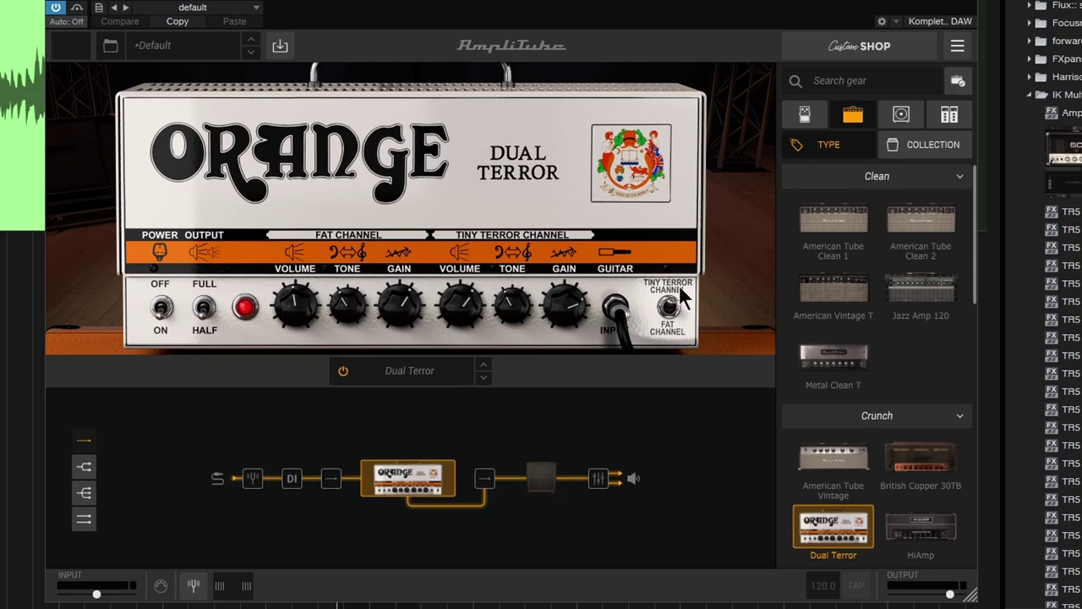
{"action": "left_click", "coordinate": [669, 310]}
{"action": "left_click_drag", "start_coordinate": [589, 0], "coordinate": [584, 13]}
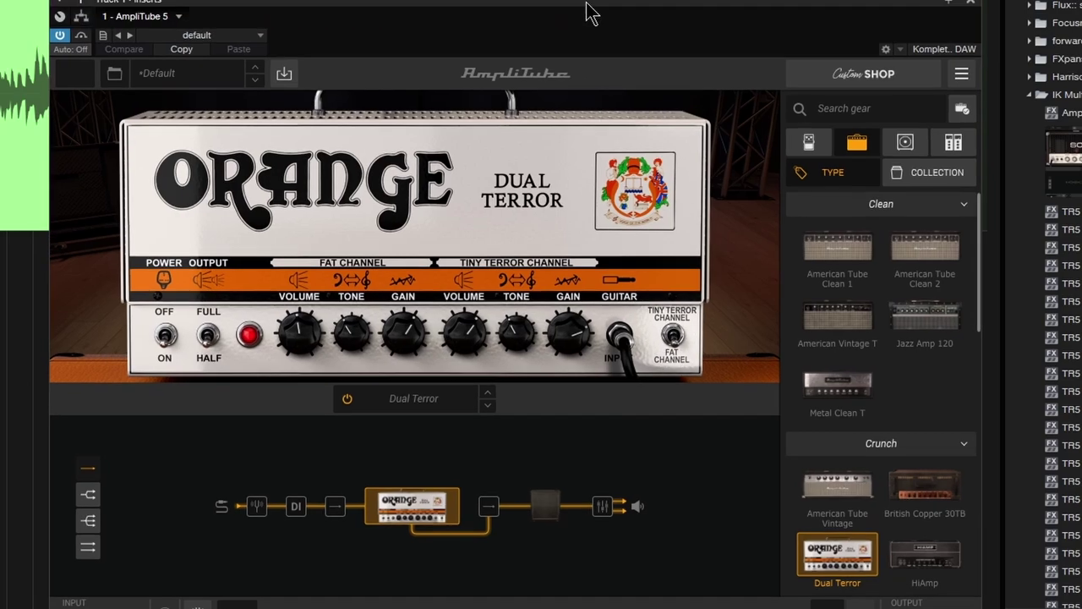
{"action": "left_click", "coordinate": [206, 330]}
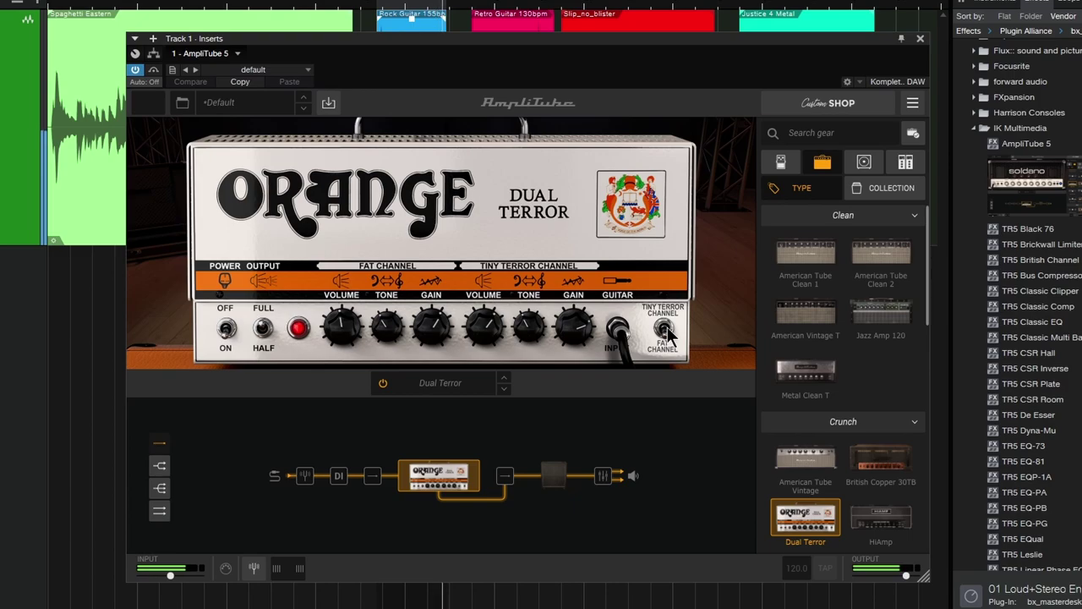
Switch to the Tiny Terror channel and raise its volume
{"action": "left_click", "coordinate": [664, 330]}
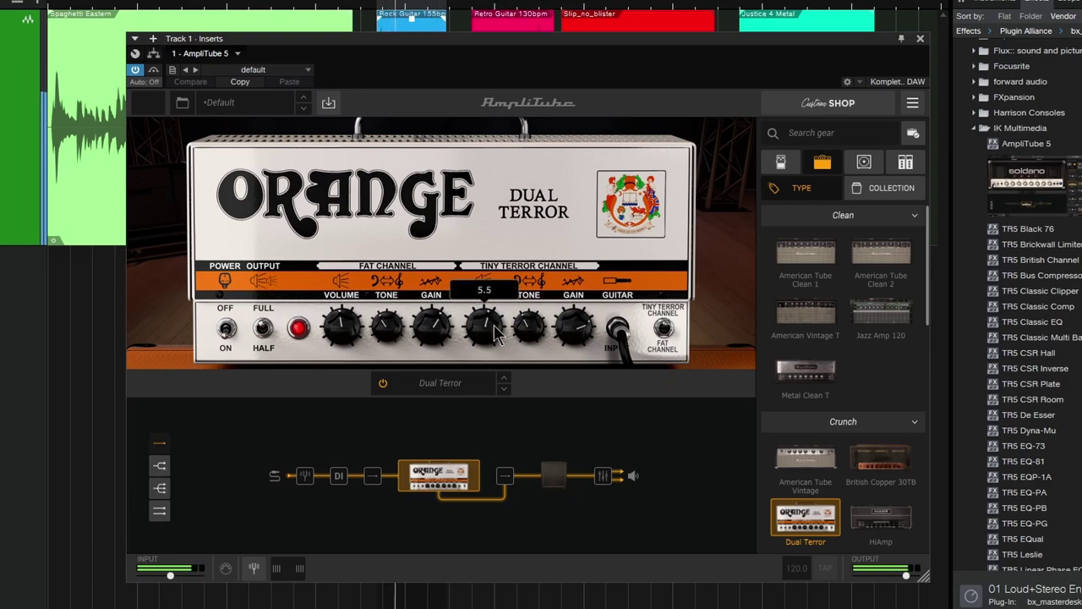
{"action": "left_click_drag", "start_coordinate": [496, 330], "coordinate": [497, 335]}
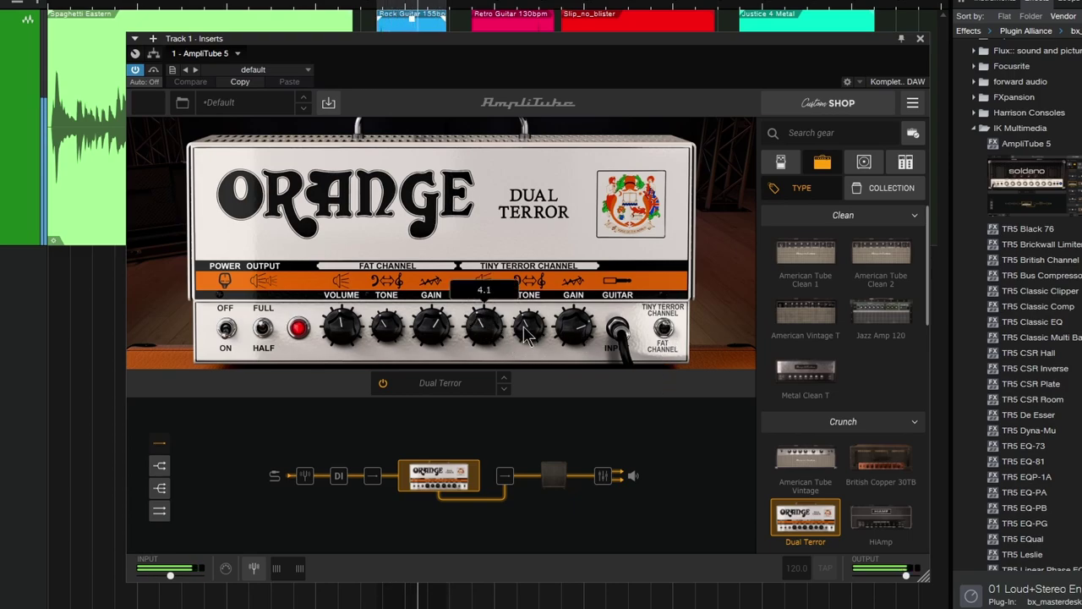
{"action": "mouse_move", "coordinate": [529, 327]}
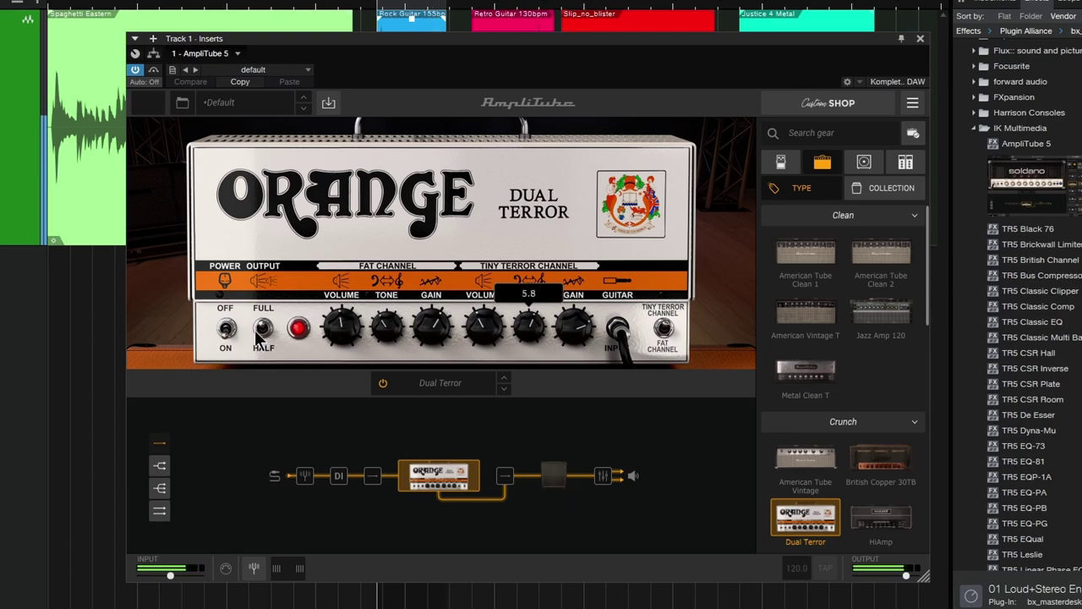
{"action": "mouse_move", "coordinate": [483, 330]}
{"action": "left_mouse_down"}
{"action": "mouse_move", "coordinate": [487, 321]}
{"action": "mouse_move", "coordinate": [500, 335]}
{"action": "left_mouse_up"}
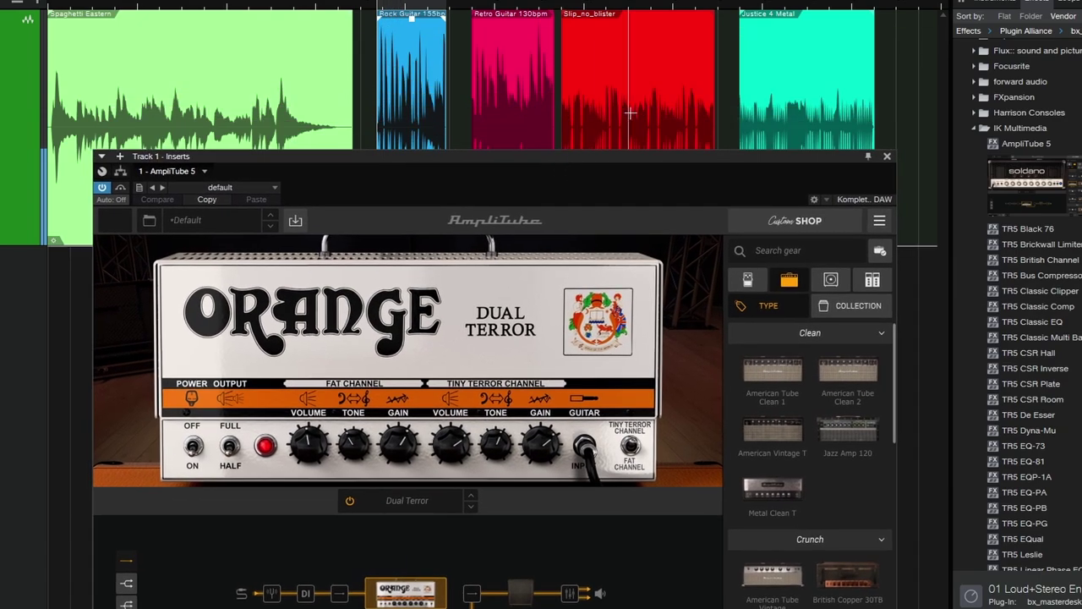
Open the Justice 4 Metal clip, then select the Retro Guitar clip, moving the amp window aside
{"action": "left_click_drag", "start_coordinate": [589, 44], "coordinate": [554, 161]}
{"action": "left_click_drag", "start_coordinate": [778, 151], "coordinate": [768, 211]}
{"action": "double_click", "coordinate": [778, 175]}
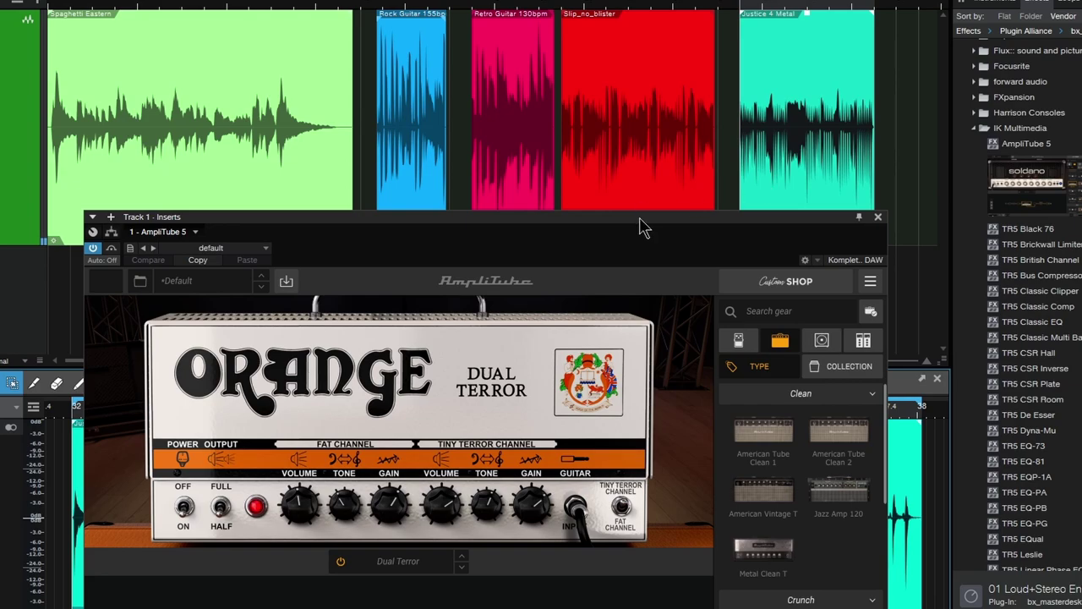
{"action": "left_click_drag", "start_coordinate": [640, 227], "coordinate": [562, 51]}
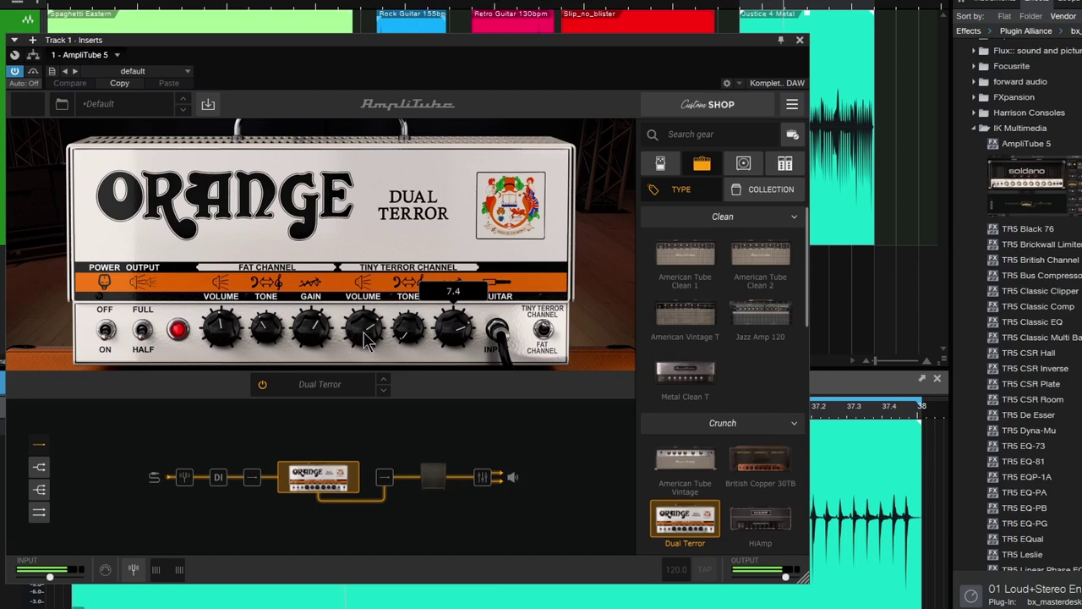
{"action": "mouse_move", "coordinate": [453, 326]}
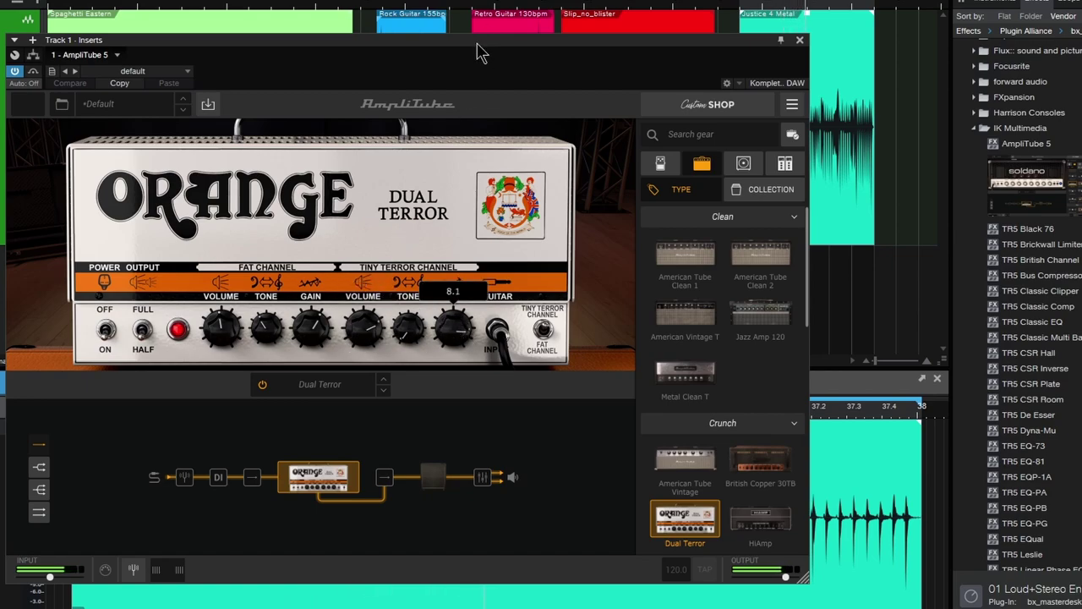
{"action": "left_click_drag", "start_coordinate": [479, 52], "coordinate": [507, 53]}
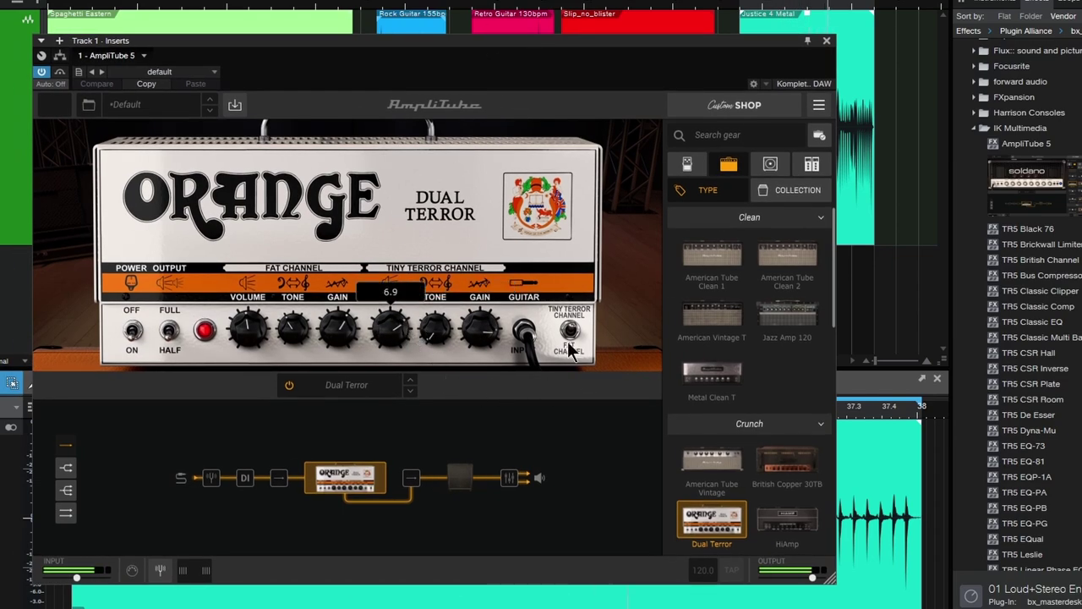
{"action": "left_click_drag", "start_coordinate": [604, 52], "coordinate": [617, 235]}
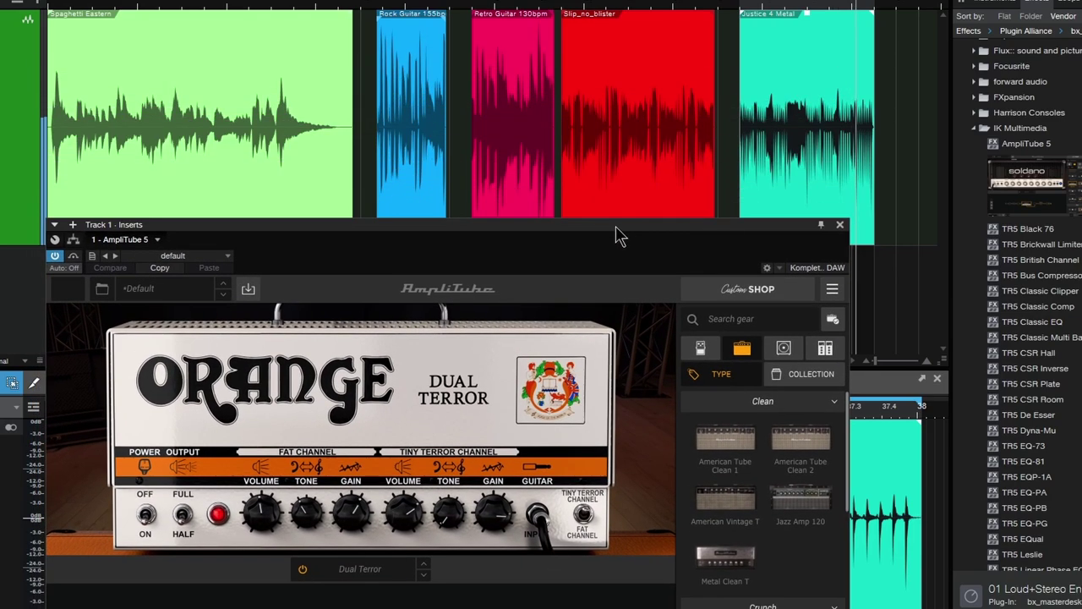
{"action": "left_click", "coordinate": [515, 189]}
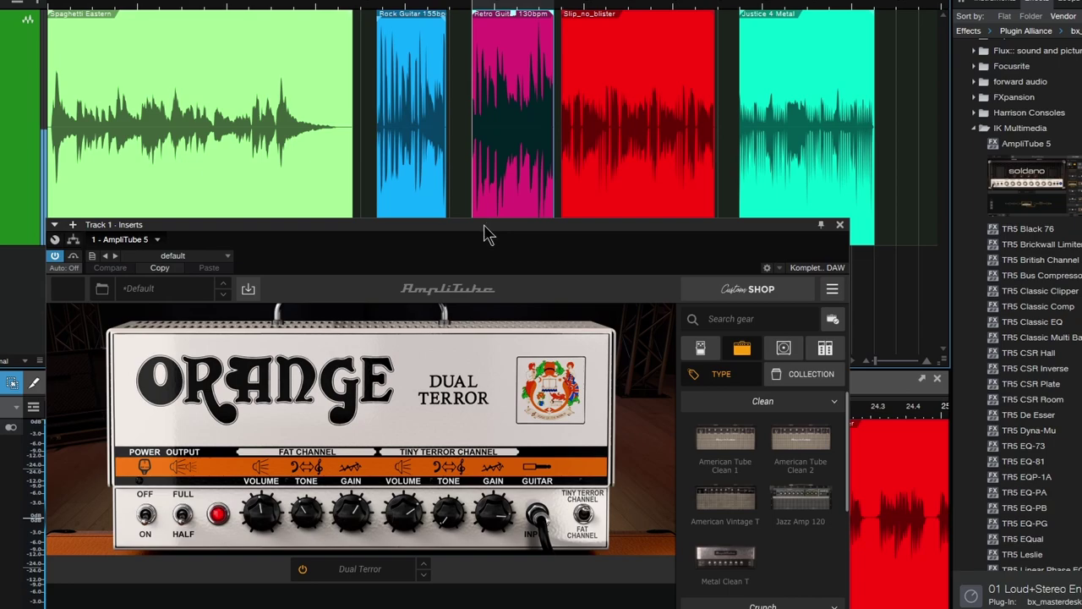
{"action": "mouse_move", "coordinate": [483, 233]}
{"action": "left_mouse_down"}
{"action": "mouse_move", "coordinate": [548, 40]}
{"action": "mouse_move", "coordinate": [597, 46]}
{"action": "left_mouse_up"}
Toggle the amp channel and retune the Dual Terror knobs, leaving Fat Channel gain at 7.4
{"action": "left_click", "coordinate": [645, 319]}
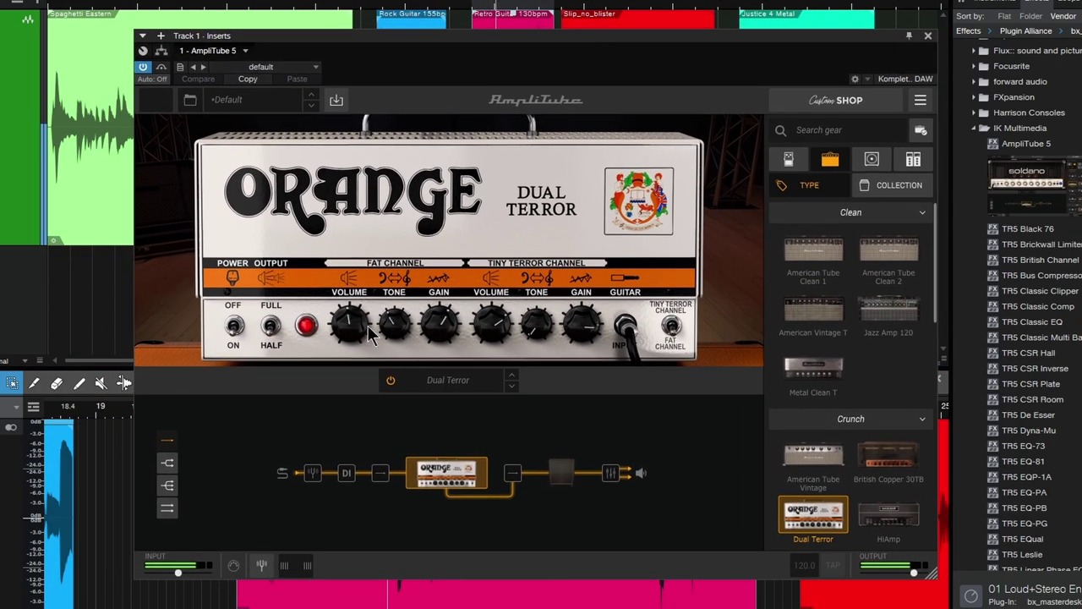
{"action": "scroll", "coordinate": [402, 338], "scroll_direction": "up", "scroll_amount": 3}
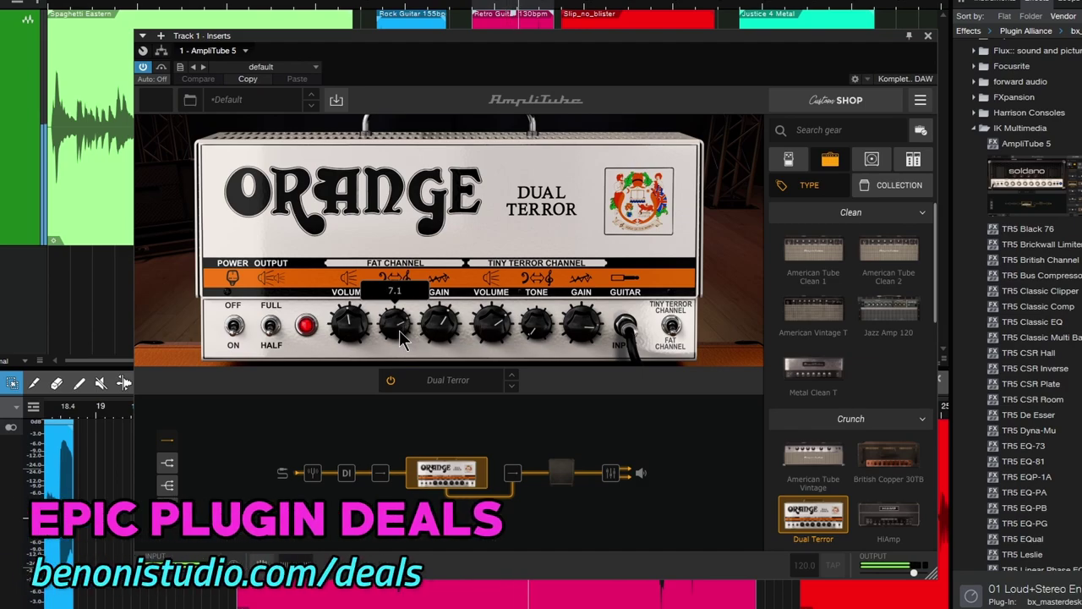
{"action": "scroll", "coordinate": [440, 325], "scroll_direction": "down", "scroll_amount": 3}
{"action": "scroll", "coordinate": [440, 326], "scroll_direction": "down", "scroll_amount": 1}
{"action": "scroll", "coordinate": [355, 336], "scroll_direction": "up", "scroll_amount": 1}
{"action": "scroll", "coordinate": [427, 334], "scroll_direction": "down", "scroll_amount": 1}
{"action": "scroll", "coordinate": [351, 329], "scroll_direction": "down", "scroll_amount": 2}
{"action": "scroll", "coordinate": [440, 328], "scroll_direction": "up", "scroll_amount": 1}
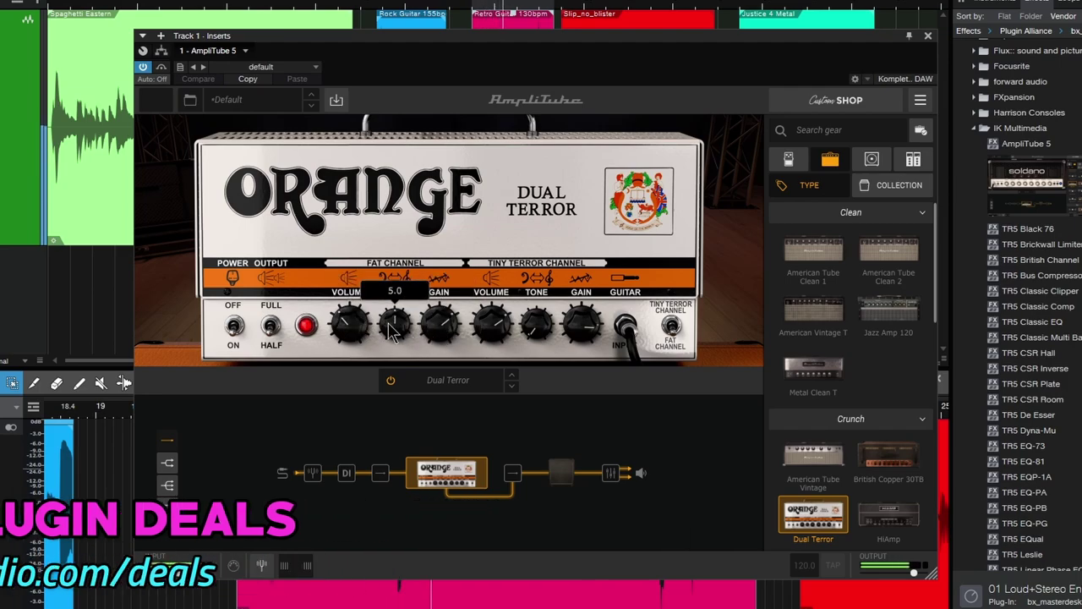
{"action": "scroll", "coordinate": [394, 330], "scroll_direction": "down", "scroll_amount": 1}
{"action": "scroll", "coordinate": [398, 331], "scroll_direction": "up", "scroll_amount": 1}
{"action": "scroll", "coordinate": [497, 334], "scroll_direction": "down", "scroll_amount": 1}
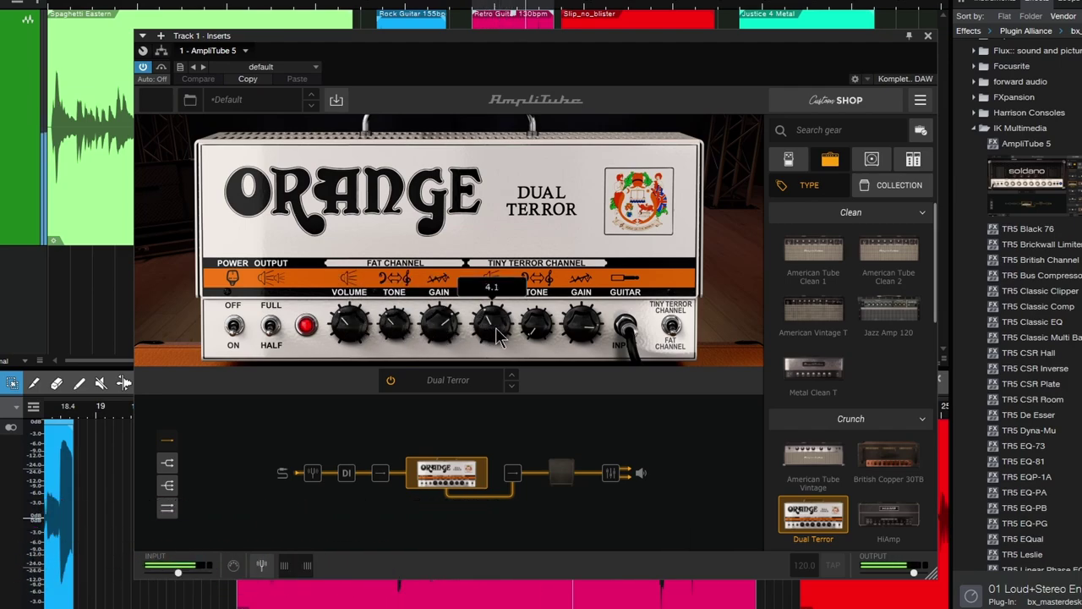
{"action": "scroll", "coordinate": [497, 332], "scroll_direction": "up", "scroll_amount": 1}
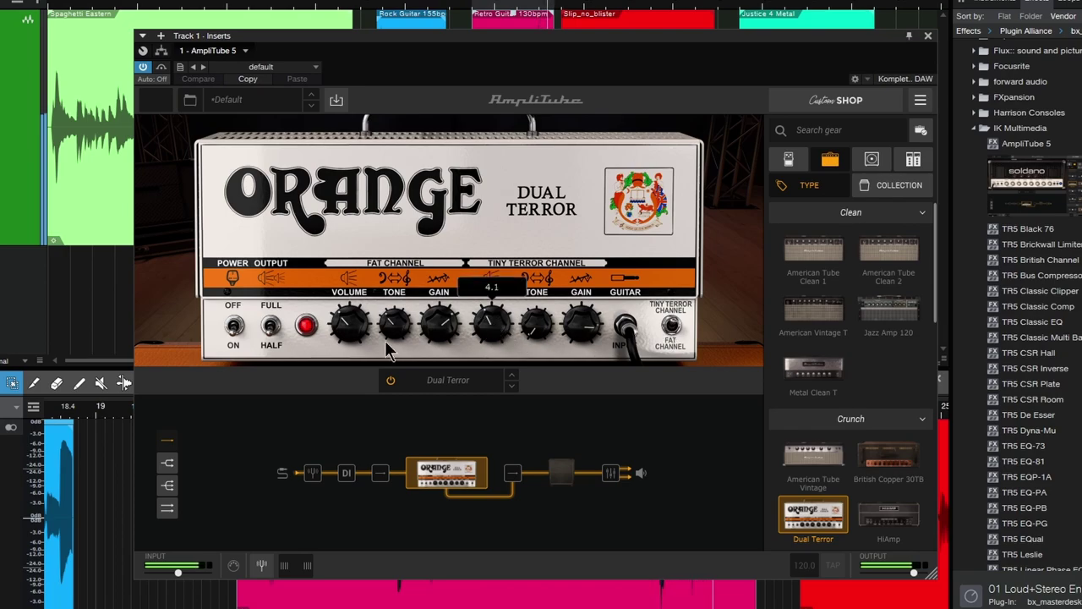
{"action": "scroll", "coordinate": [585, 330], "scroll_direction": "down", "scroll_amount": 1}
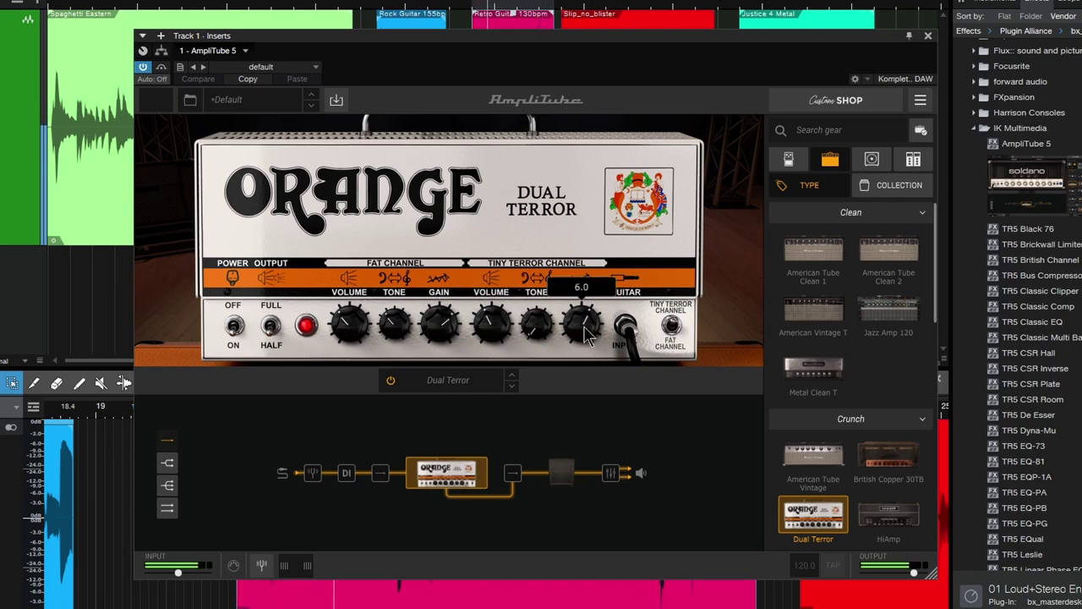
{"action": "scroll", "coordinate": [536, 328], "scroll_direction": "up", "scroll_amount": 2}
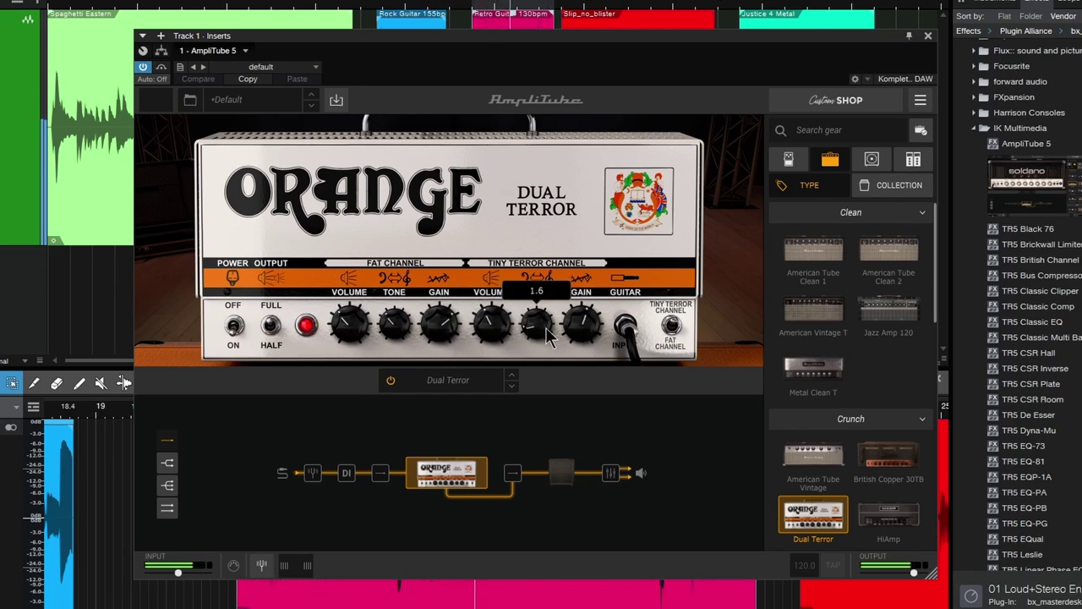
{"action": "scroll", "coordinate": [536, 328], "scroll_direction": "up", "scroll_amount": 2}
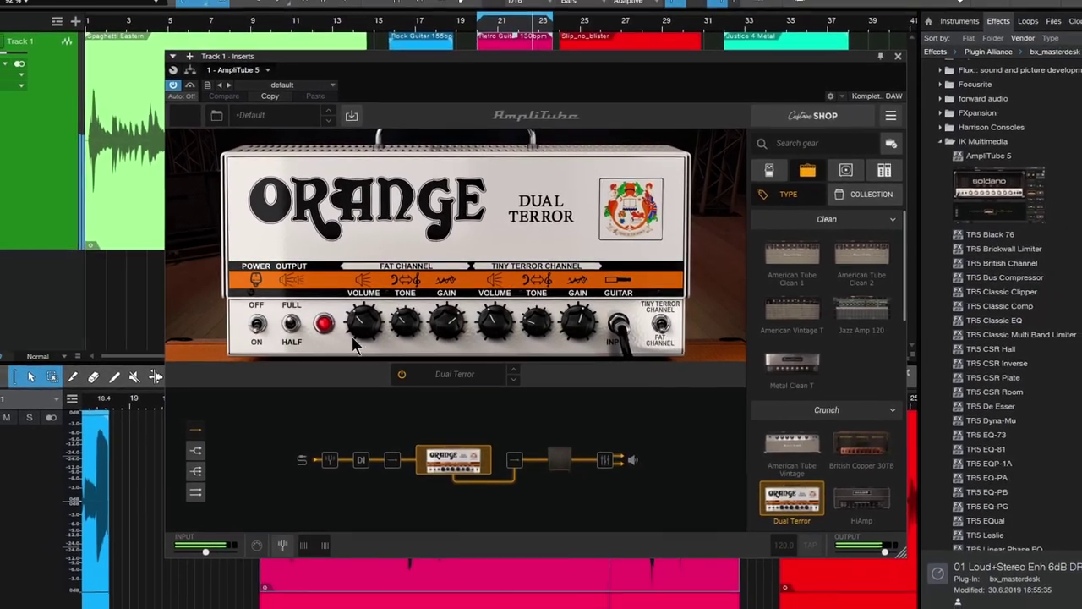
{"action": "scroll", "coordinate": [401, 324], "scroll_direction": "up", "scroll_amount": 5}
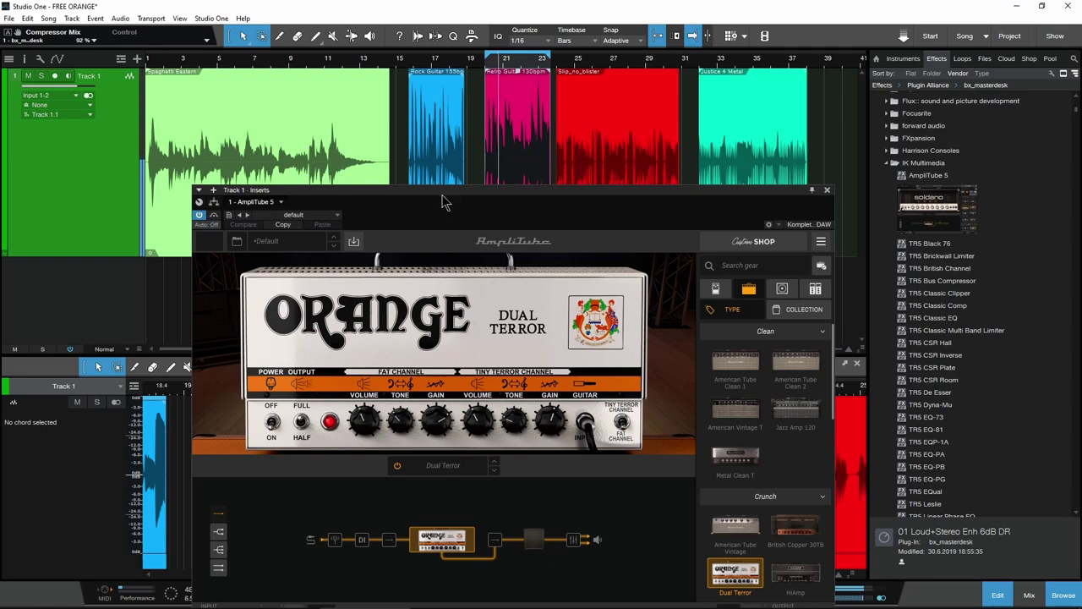
Loop the blue Rock Guitar clip, open it in the editor, and stop playback
{"action": "mouse_move", "coordinate": [445, 201]}
{"action": "left_mouse_down"}
{"action": "mouse_move", "coordinate": [424, 253]}
{"action": "mouse_move", "coordinate": [441, 72]}
{"action": "left_mouse_up"}
{"action": "left_click", "coordinate": [431, 216]}
{"action": "double_click", "coordinate": [431, 224]}
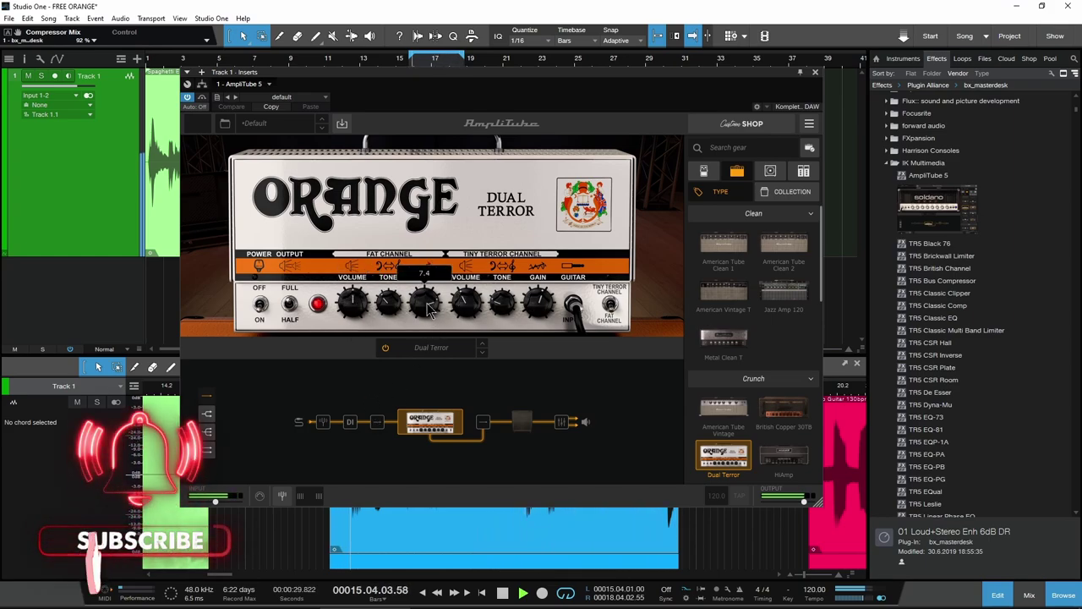
{"action": "key", "text": "space"}
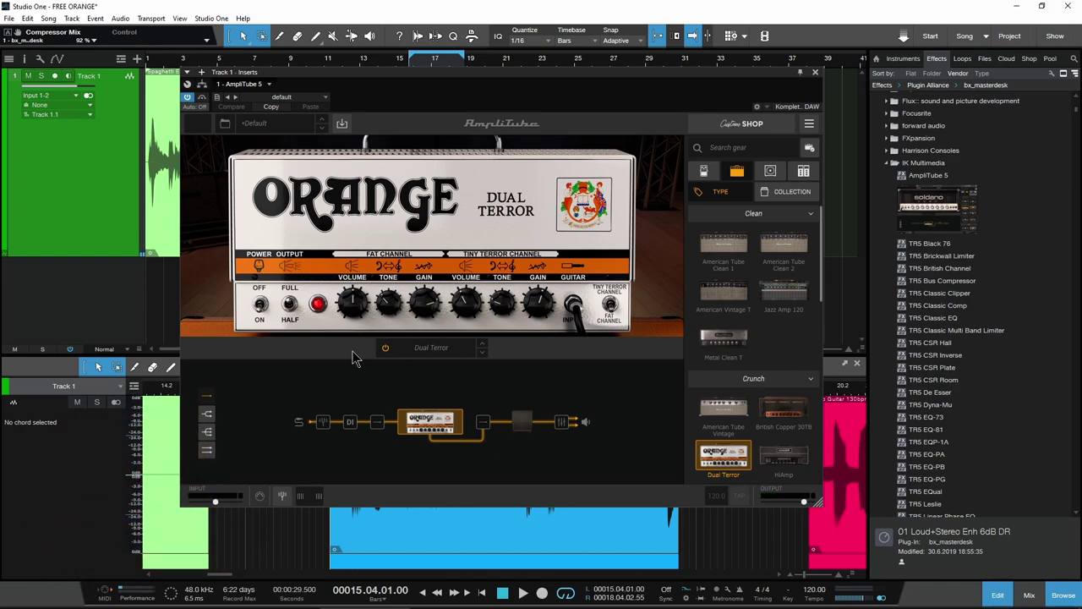
Bring up the IK Multimedia giveaway article and briefly highlight its October 31 date
{"action": "left_click", "coordinate": [156, 602]}
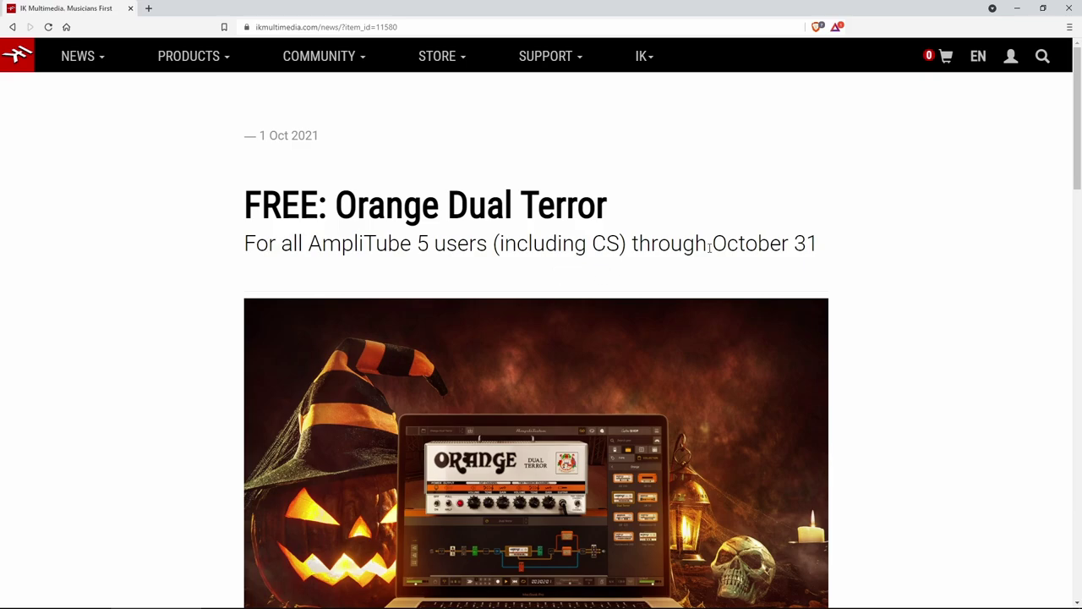
{"action": "left_click_drag", "start_coordinate": [714, 244], "coordinate": [827, 242]}
{"action": "left_click", "coordinate": [863, 279]}
Scroll down to the redemption instructions, highlighting what the free Custom Shop includes
{"action": "scroll", "coordinate": [863, 279], "scroll_direction": "down", "scroll_amount": 3}
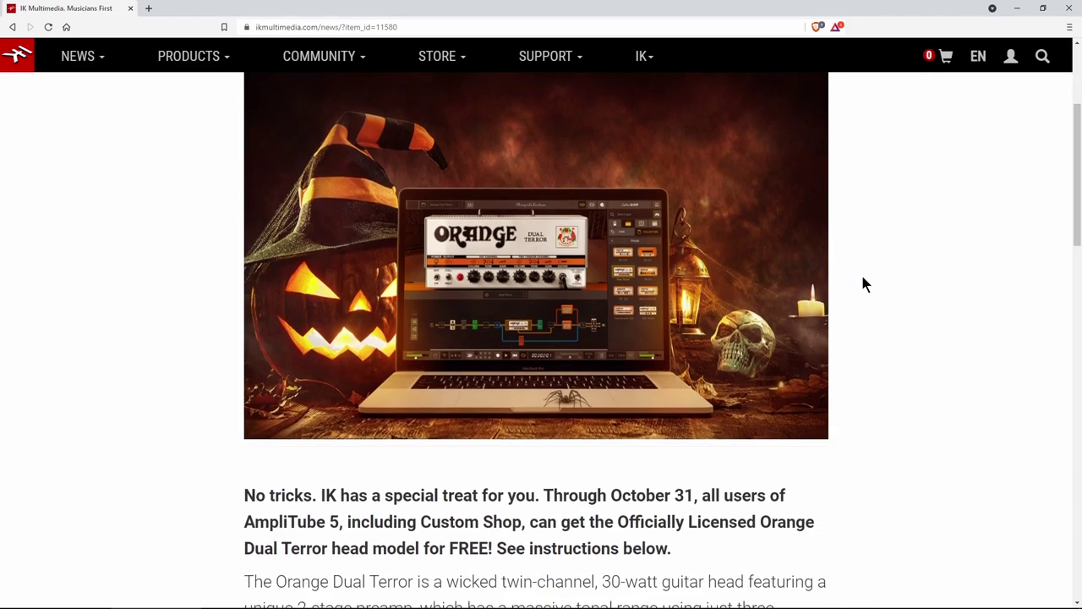
{"action": "scroll", "coordinate": [863, 279], "scroll_direction": "down", "scroll_amount": 2}
{"action": "scroll", "coordinate": [862, 283], "scroll_direction": "down", "scroll_amount": 1}
{"action": "scroll", "coordinate": [863, 283], "scroll_direction": "down", "scroll_amount": 1}
{"action": "scroll", "coordinate": [862, 283], "scroll_direction": "down", "scroll_amount": 1}
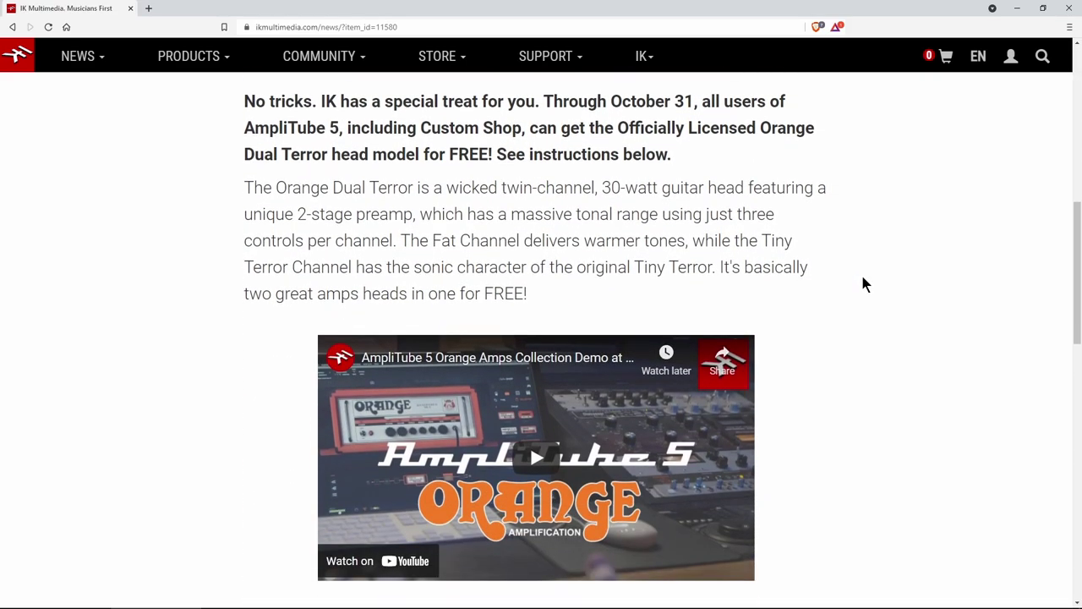
{"action": "scroll", "coordinate": [862, 284], "scroll_direction": "down", "scroll_amount": 4}
{"action": "scroll", "coordinate": [855, 309], "scroll_direction": "down", "scroll_amount": 2}
{"action": "scroll", "coordinate": [545, 218], "scroll_direction": "up", "scroll_amount": 1}
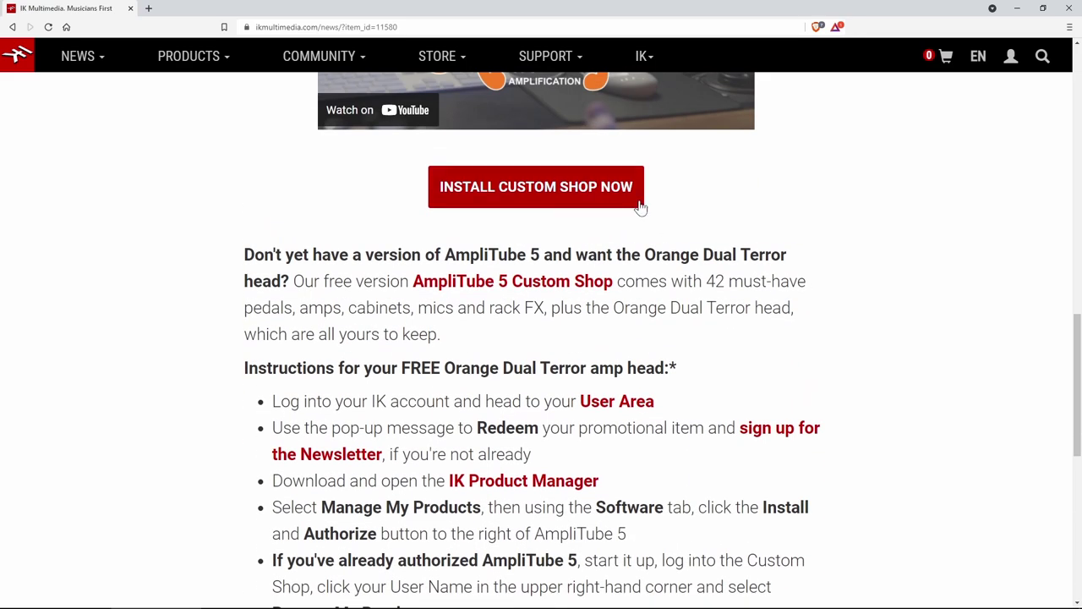
{"action": "scroll", "coordinate": [878, 208], "scroll_direction": "down", "scroll_amount": 1}
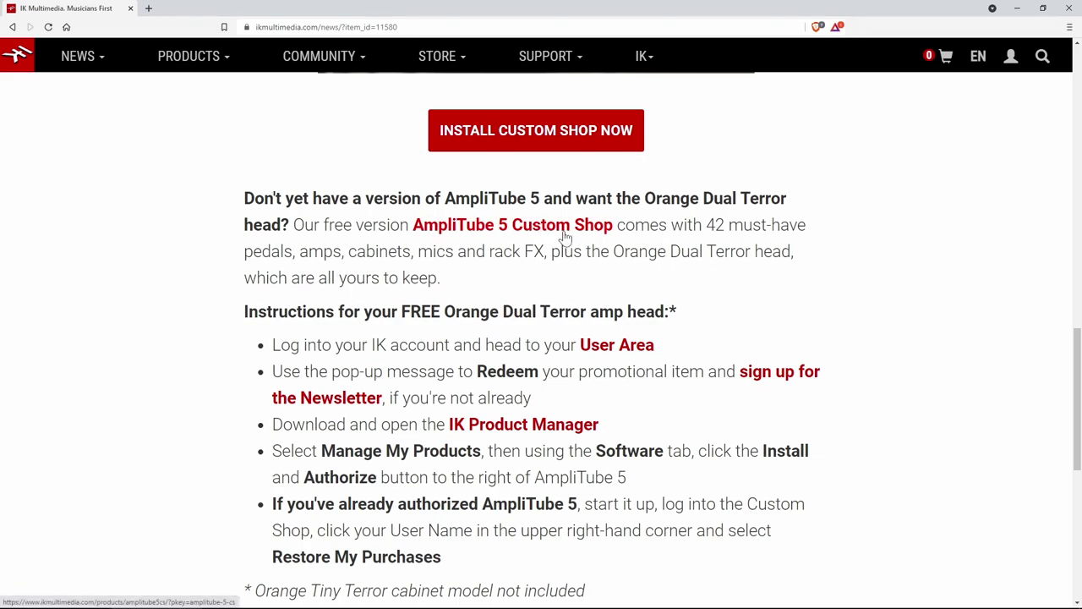
{"action": "mouse_move", "coordinate": [706, 224]}
{"action": "left_mouse_down"}
{"action": "mouse_move", "coordinate": [809, 225]}
{"action": "mouse_move", "coordinate": [820, 249]}
{"action": "left_mouse_up"}
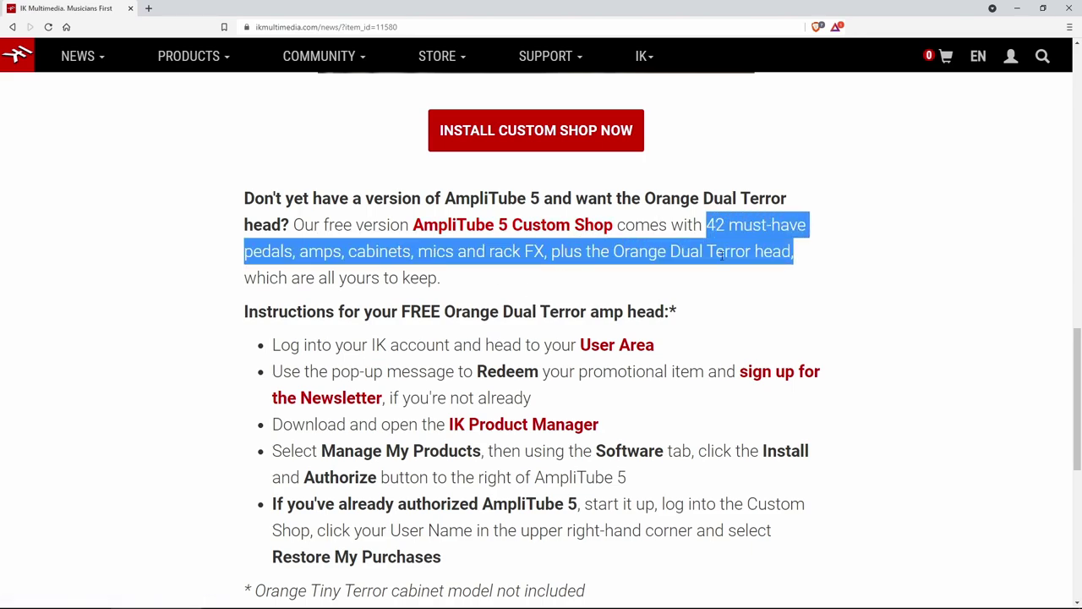
{"action": "left_click", "coordinate": [809, 289]}
{"action": "scroll", "coordinate": [809, 288], "scroll_direction": "down", "scroll_amount": 1}
{"action": "scroll", "coordinate": [809, 288], "scroll_direction": "down", "scroll_amount": 1}
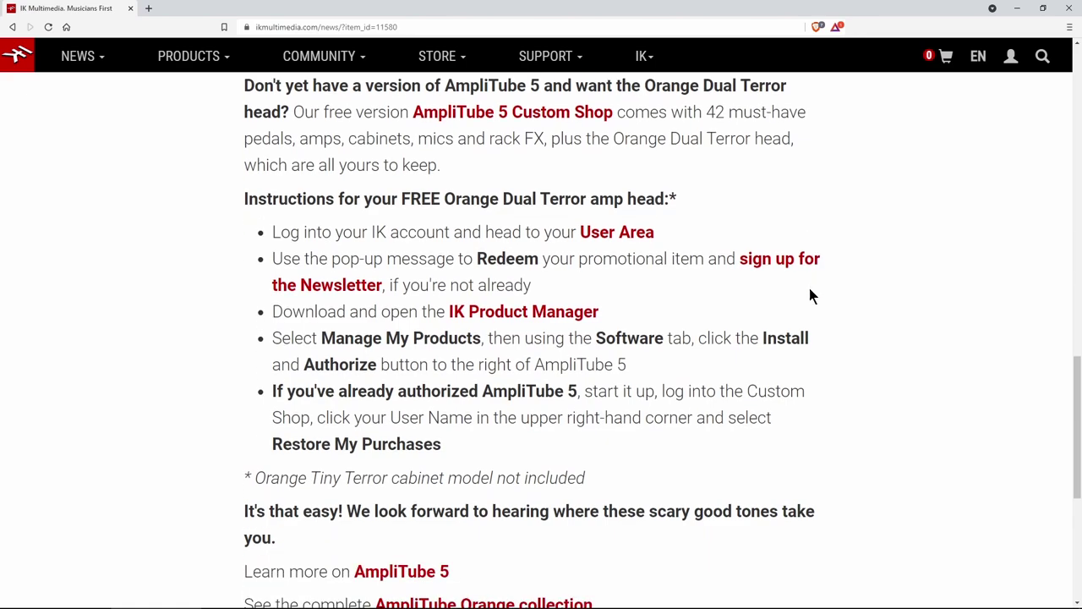
{"action": "left_click", "coordinate": [1011, 59]}
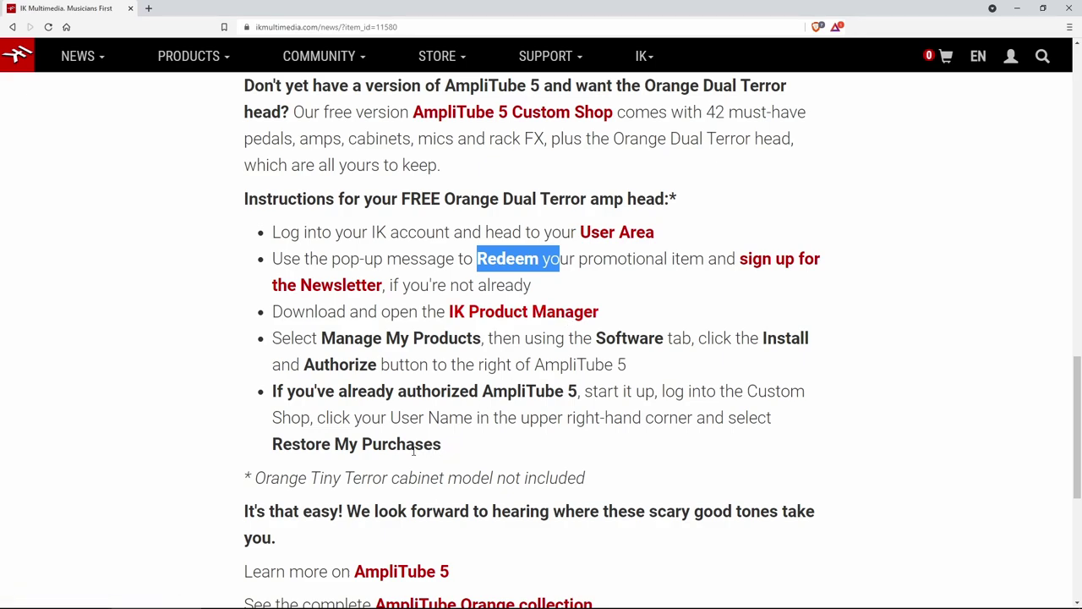
{"action": "scroll", "coordinate": [677, 338], "scroll_direction": "down", "scroll_amount": 2}
{"action": "scroll", "coordinate": [698, 342], "scroll_direction": "up", "scroll_amount": 3}
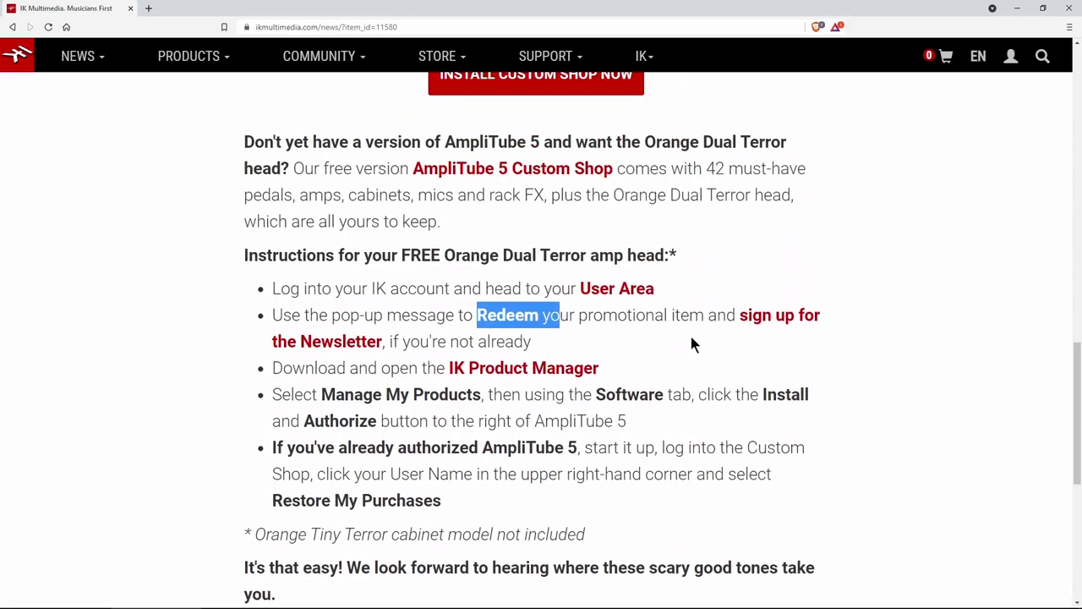
{"action": "left_click", "coordinate": [799, 366]}
{"action": "scroll", "coordinate": [801, 367], "scroll_direction": "up", "scroll_amount": 3}
Review the giveaway article again, highlighting the free offer text and the October 31 deadline
{"action": "scroll", "coordinate": [802, 369], "scroll_direction": "up", "scroll_amount": 4}
{"action": "scroll", "coordinate": [801, 368], "scroll_direction": "up", "scroll_amount": 5}
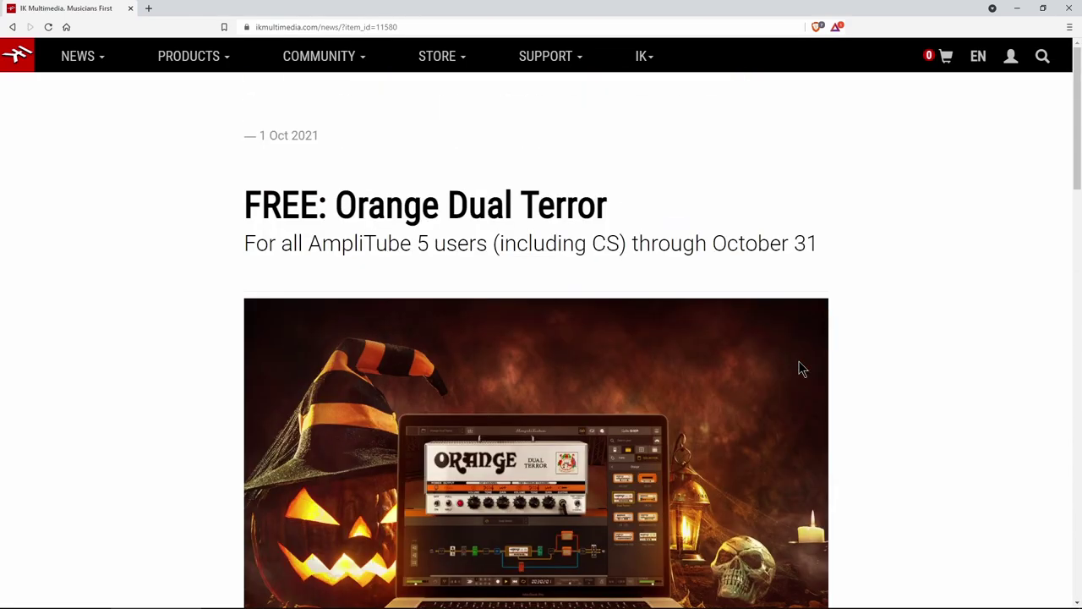
{"action": "scroll", "coordinate": [886, 351], "scroll_direction": "down", "scroll_amount": 2}
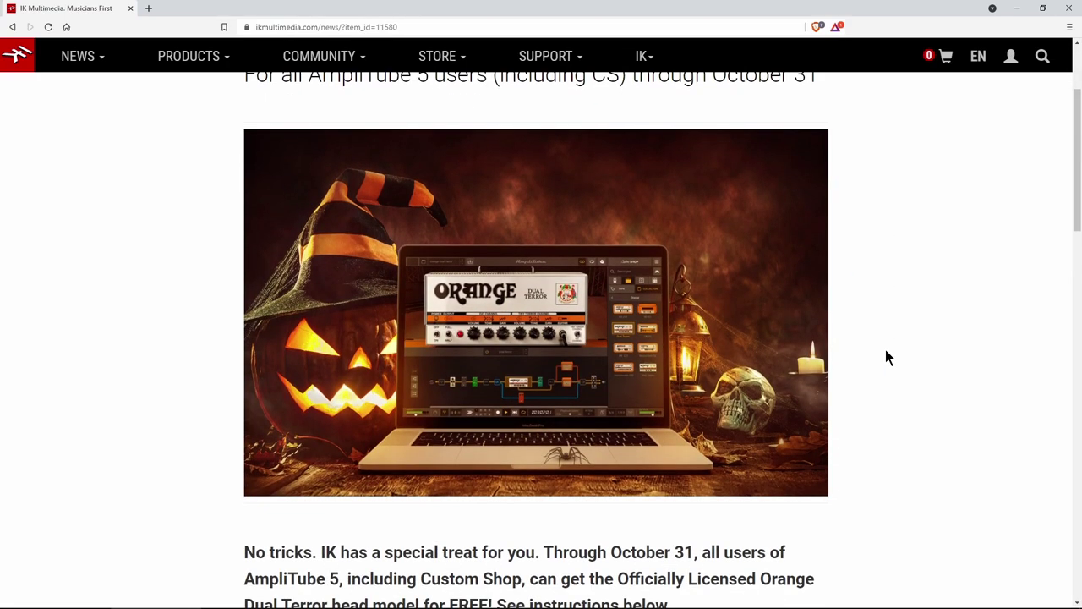
{"action": "scroll", "coordinate": [885, 349], "scroll_direction": "down", "scroll_amount": 2}
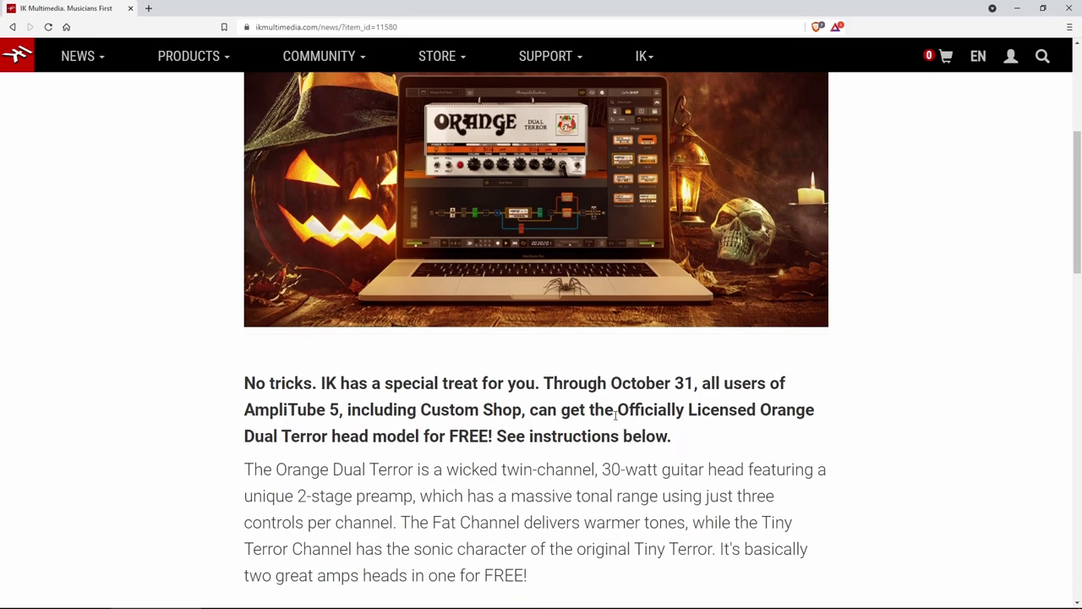
{"action": "mouse_move", "coordinate": [616, 409]}
{"action": "left_mouse_down"}
{"action": "mouse_move", "coordinate": [815, 411]}
{"action": "mouse_move", "coordinate": [389, 449]}
{"action": "left_mouse_up"}
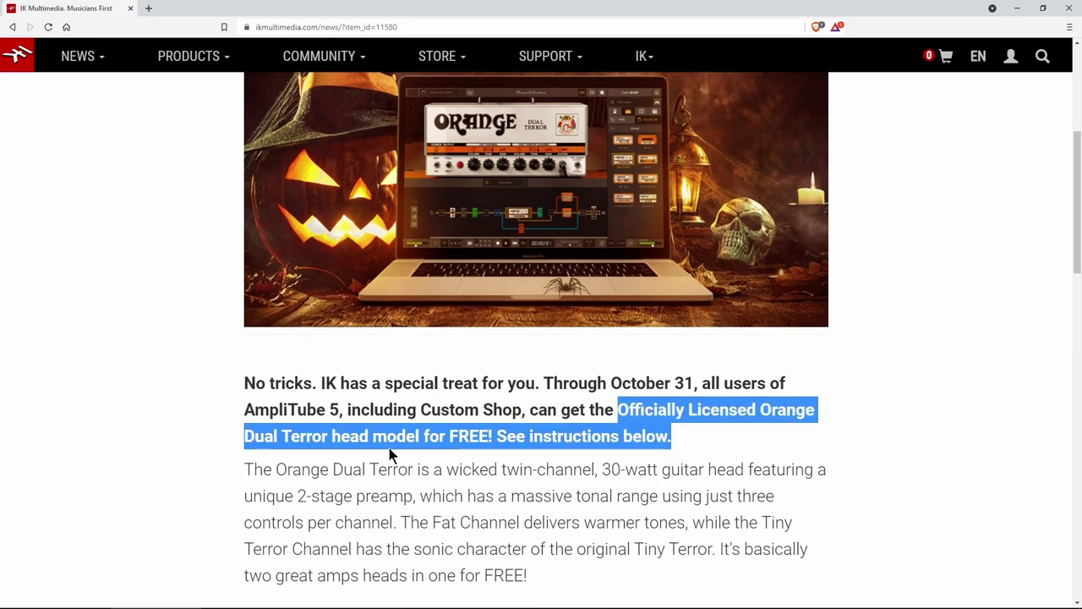
{"action": "left_click", "coordinate": [906, 359]}
{"action": "scroll", "coordinate": [906, 360], "scroll_direction": "up", "scroll_amount": 2}
{"action": "scroll", "coordinate": [906, 359], "scroll_direction": "up", "scroll_amount": 1}
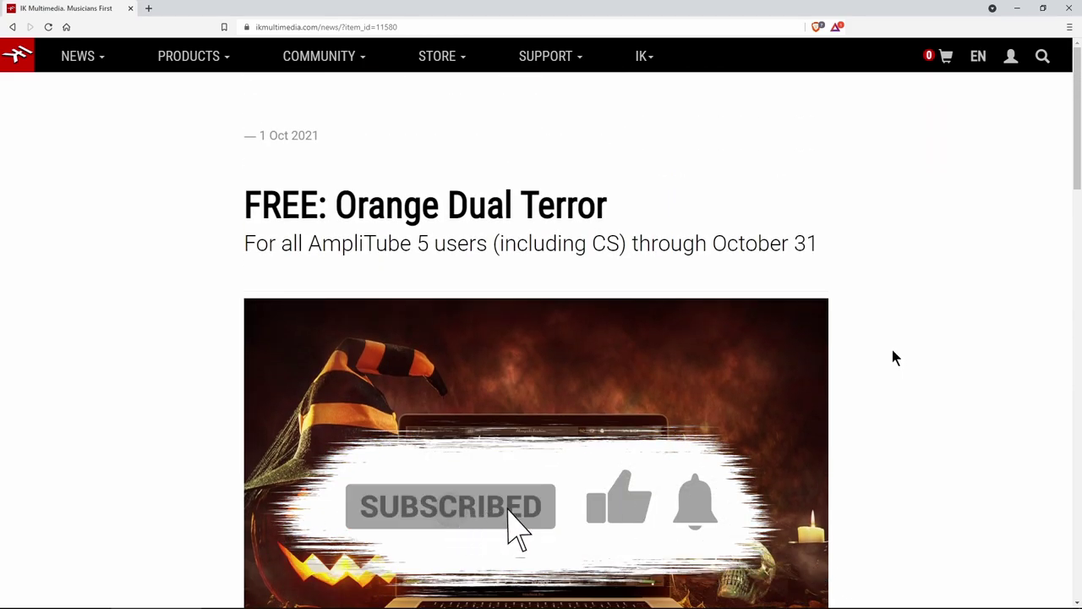
{"action": "left_click_drag", "start_coordinate": [715, 244], "coordinate": [817, 246]}
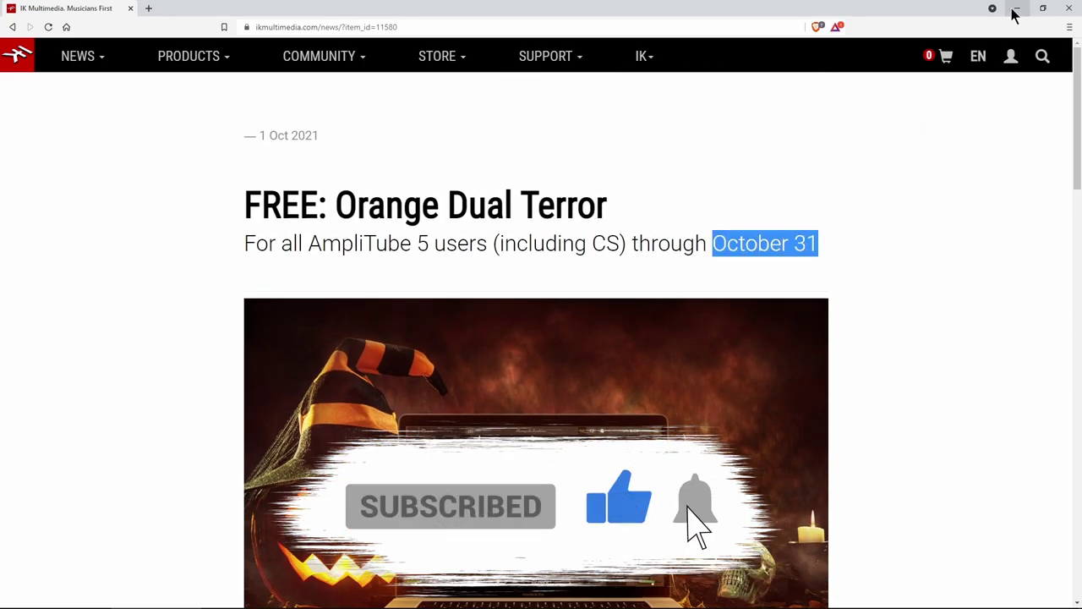